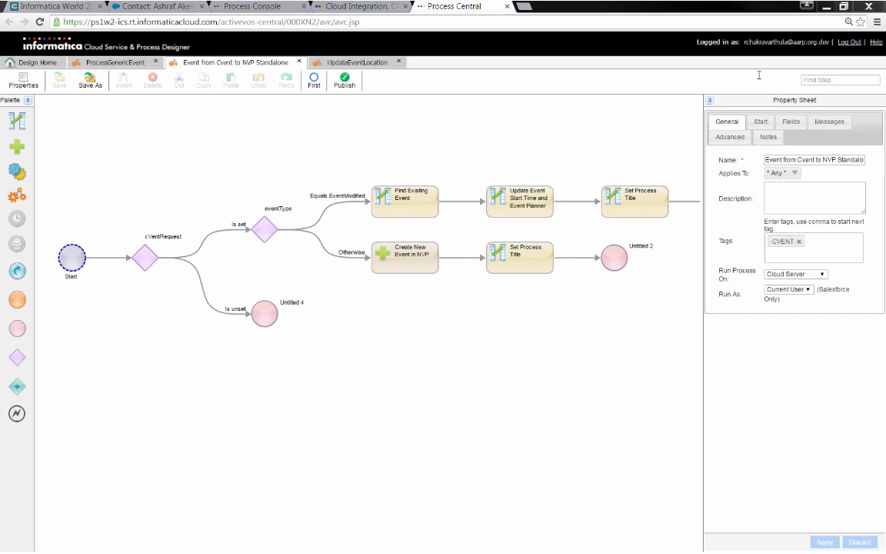
# Switch from the event-process diagram to the Salesforce contact record
pyautogui.click(158, 6)
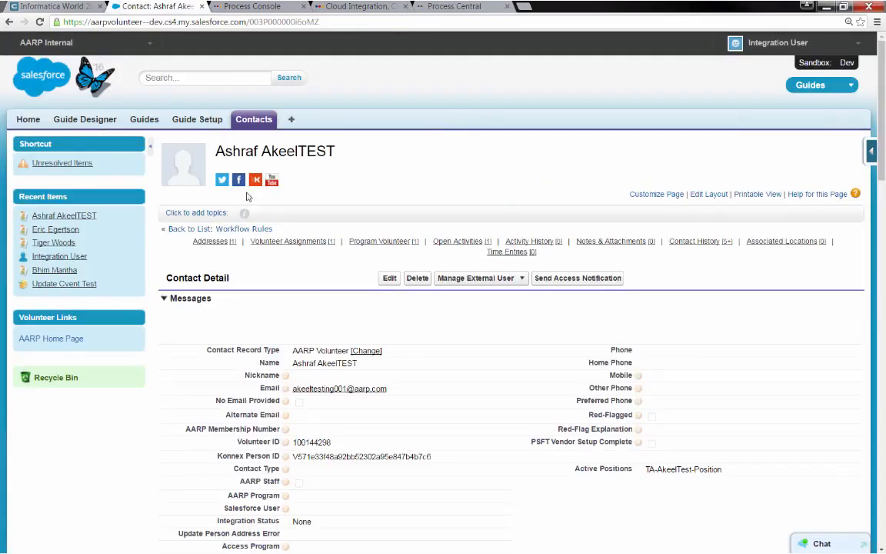
# Review the test contact's details and open Informatica World 2016 from its Open Activities
pyautogui.scroll(-5, 247, 197)
pyautogui.scroll(3, 244, 199)
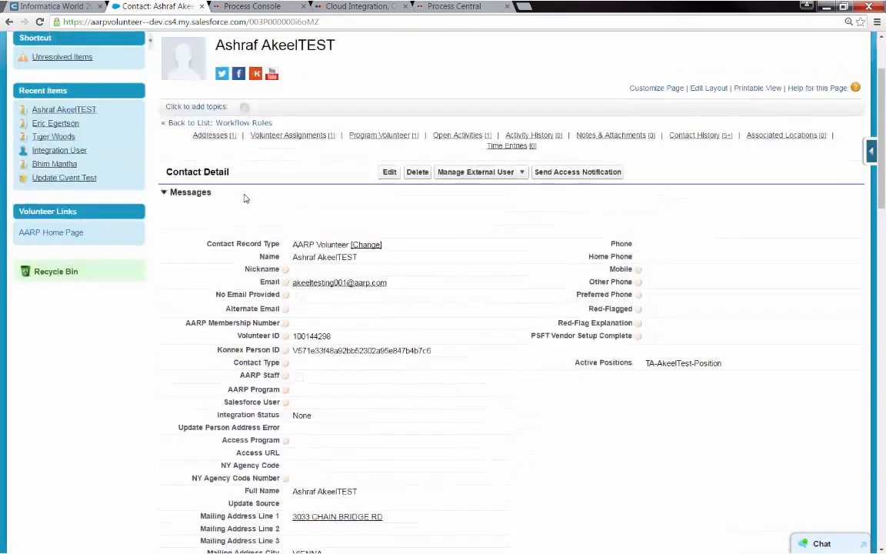
pyautogui.scroll(2, 244, 198)
pyautogui.scroll(-7, 269, 223)
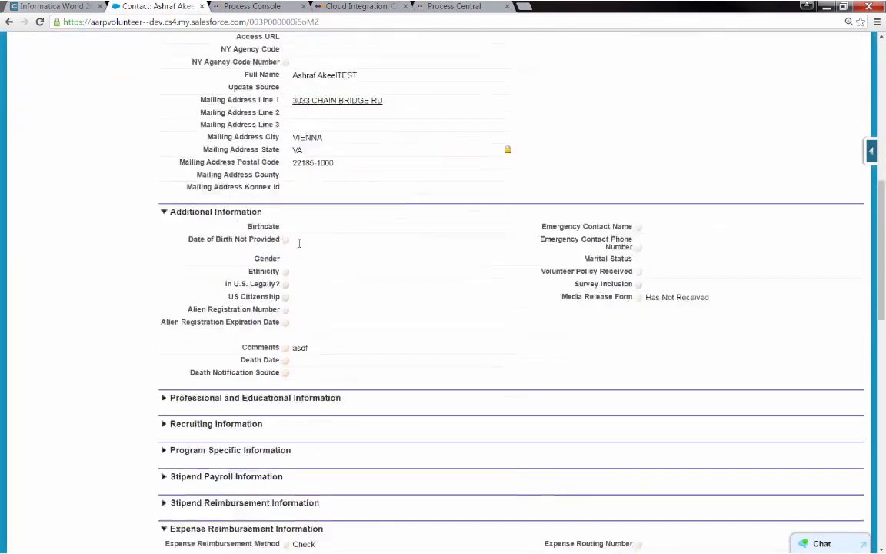
pyautogui.scroll(-7, 299, 243)
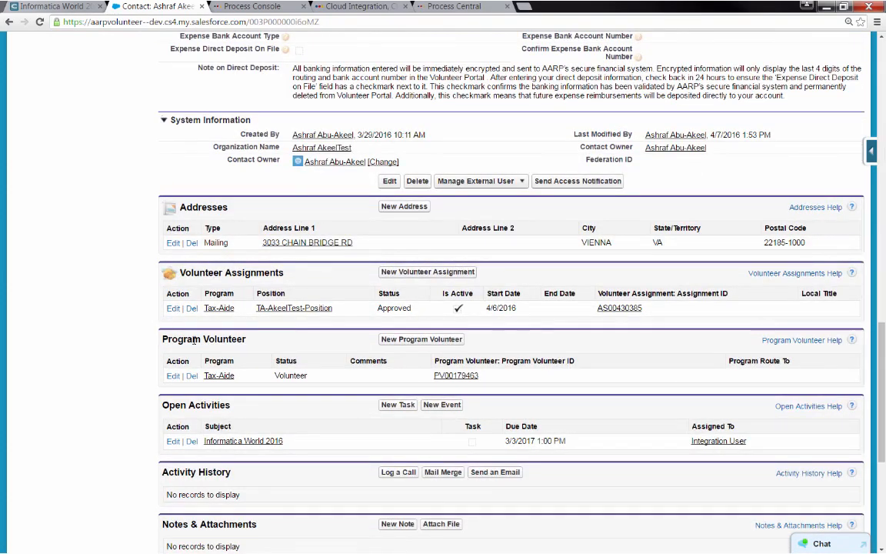
pyautogui.click(232, 443)
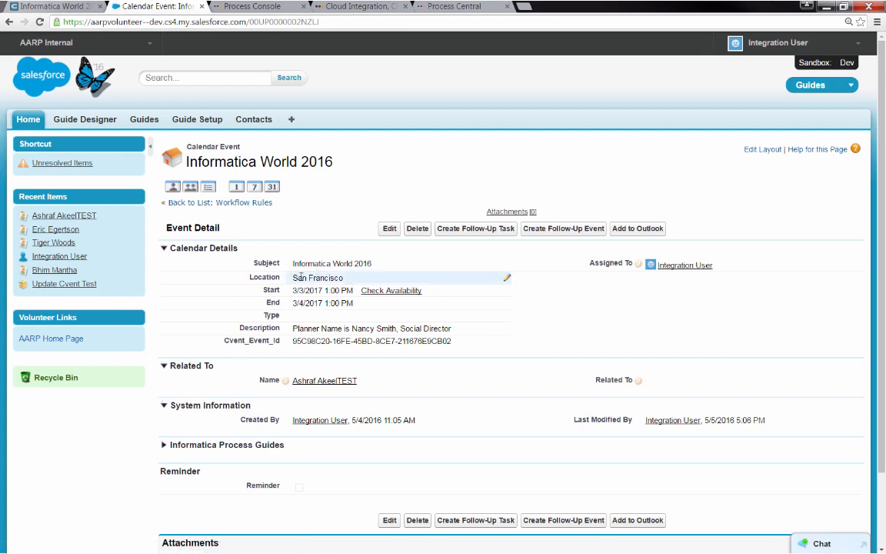
# After checking Cvent's location, change the Salesforce event's Location to Los Angeles and save
pyautogui.click(65, 7)
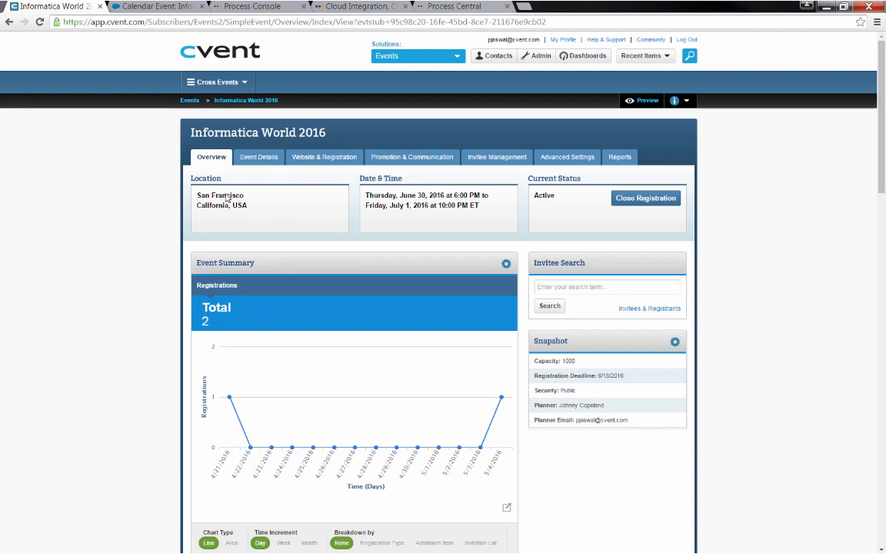
pyautogui.click(156, 7)
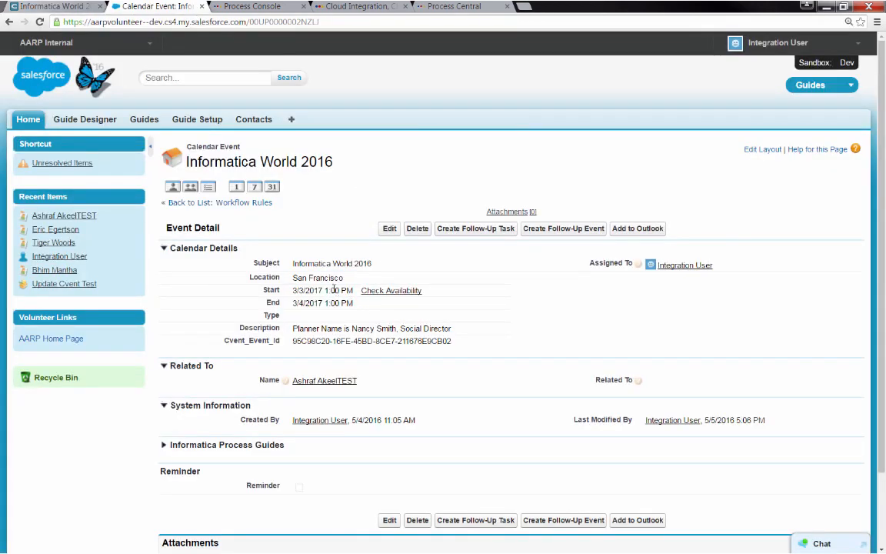
pyautogui.doubleClick(320, 278)
pyautogui.write('Los')
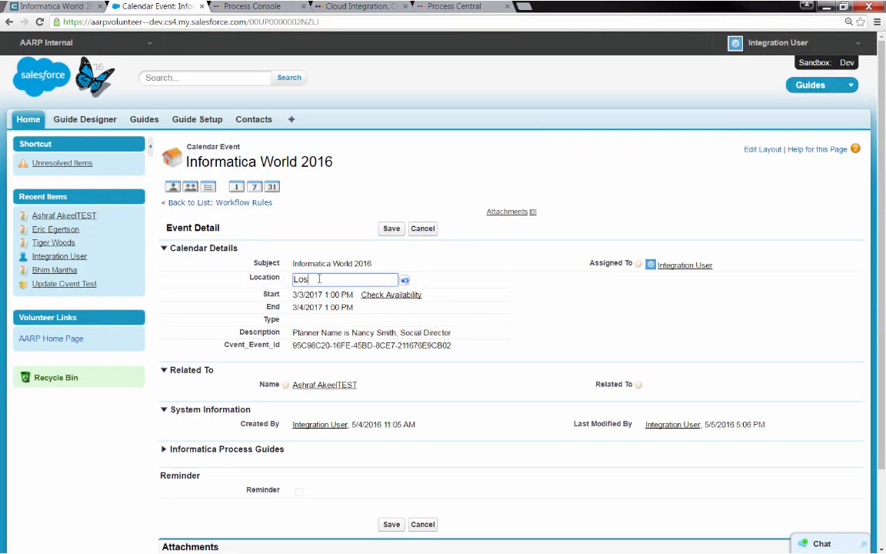
pyautogui.write(' Angels')
pyautogui.press('BackSpace')
pyautogui.write('es')
pyautogui.click(392, 229)
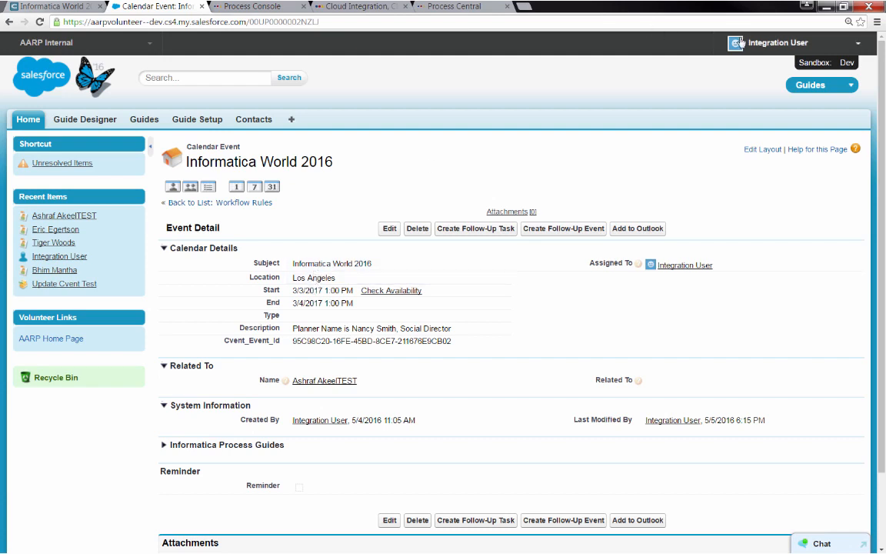
pyautogui.click(766, 42)
# In Setup, use Quick Find 'workflow' to open the Workflow Rules list
pyautogui.click(739, 89)
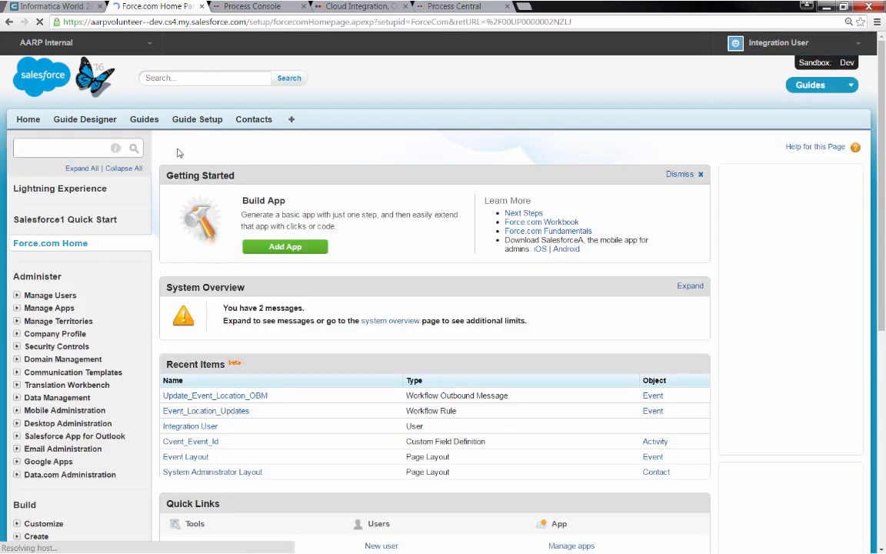
pyautogui.click(60, 149)
pyautogui.write('work')
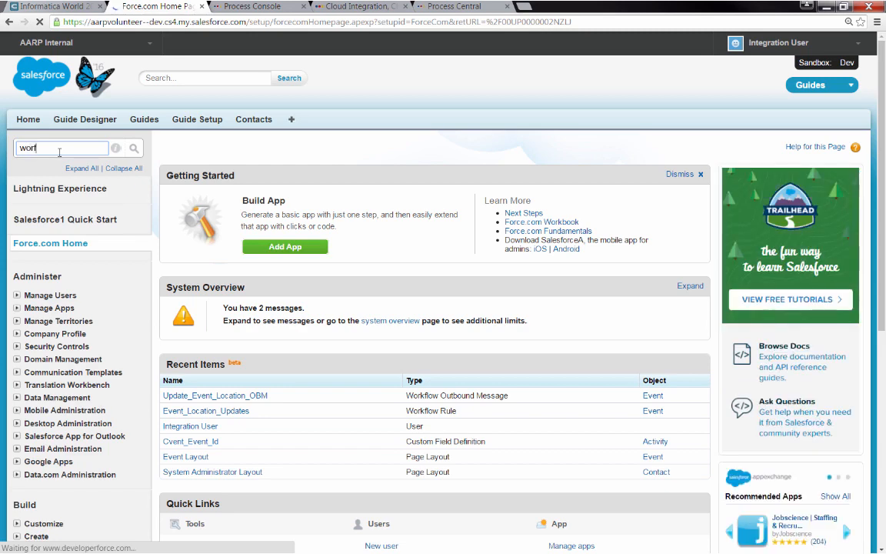
pyautogui.write('flow')
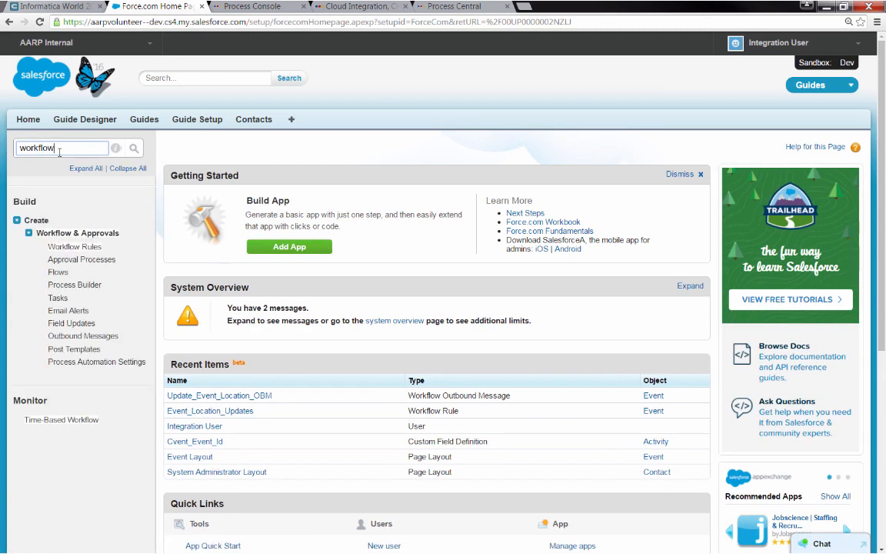
pyautogui.click(60, 247)
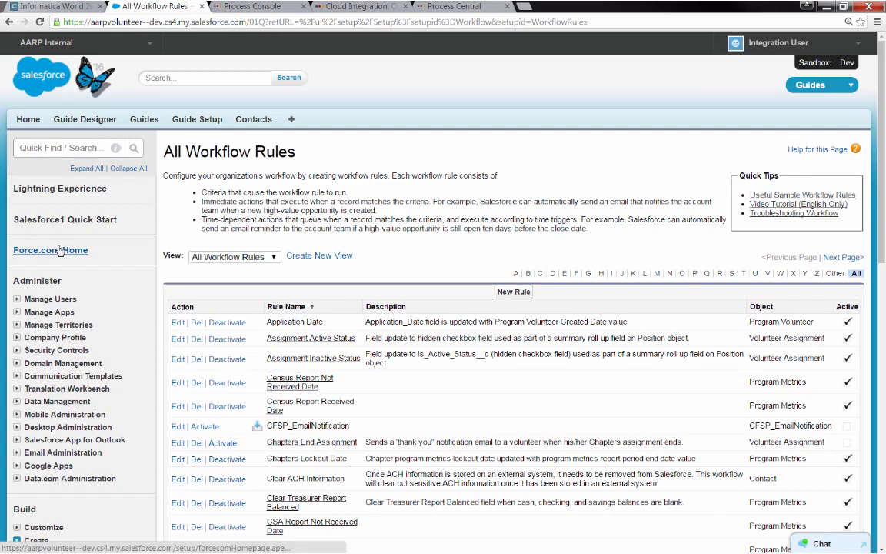
# Open the Event_Location_Updates rule and its Update_Event_Location_OBM outbound message
pyautogui.scroll(-3, 307, 304)
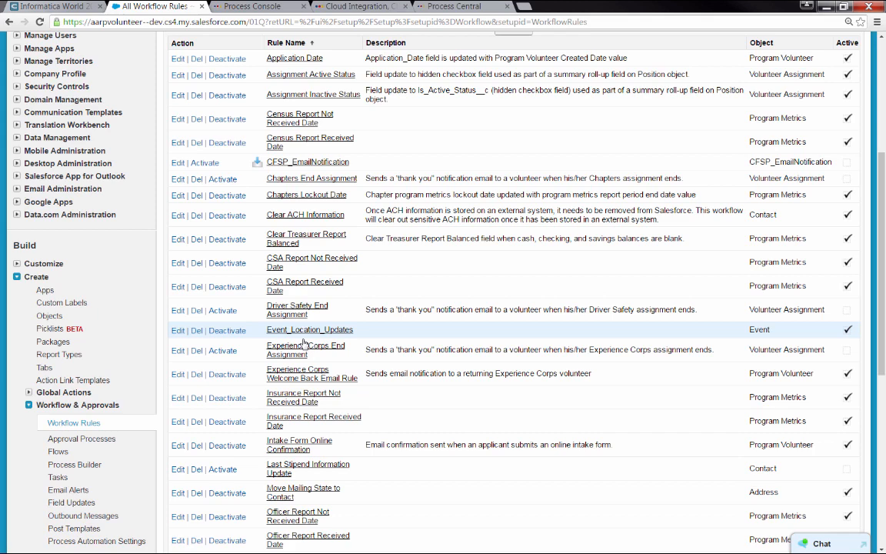
pyautogui.click(304, 331)
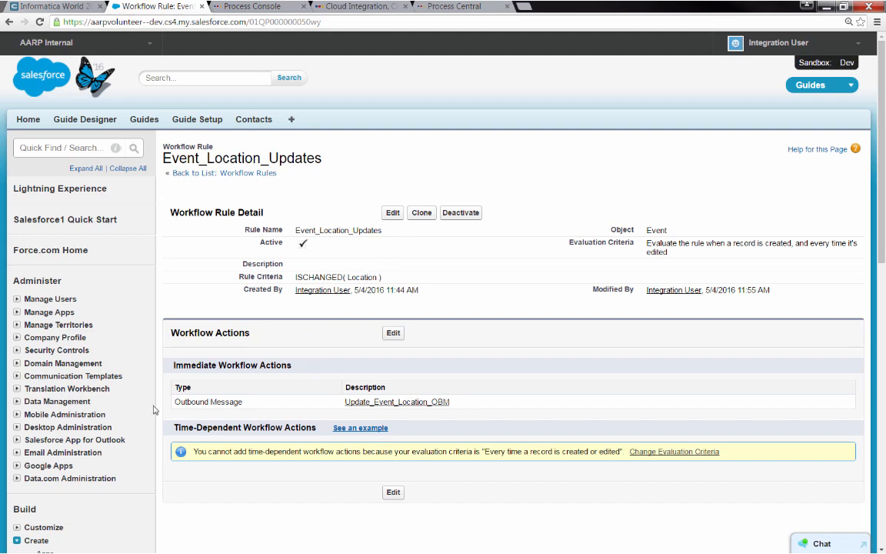
pyautogui.click(395, 402)
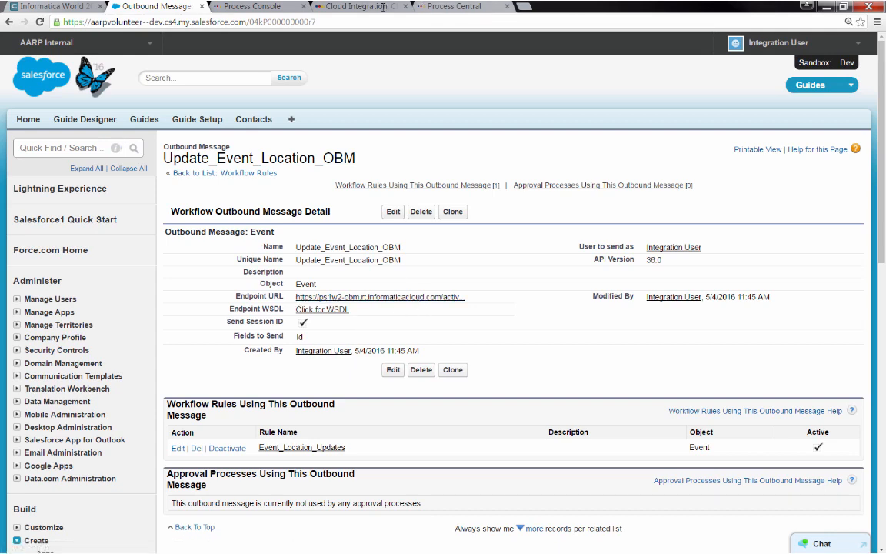
pyautogui.click(448, 6)
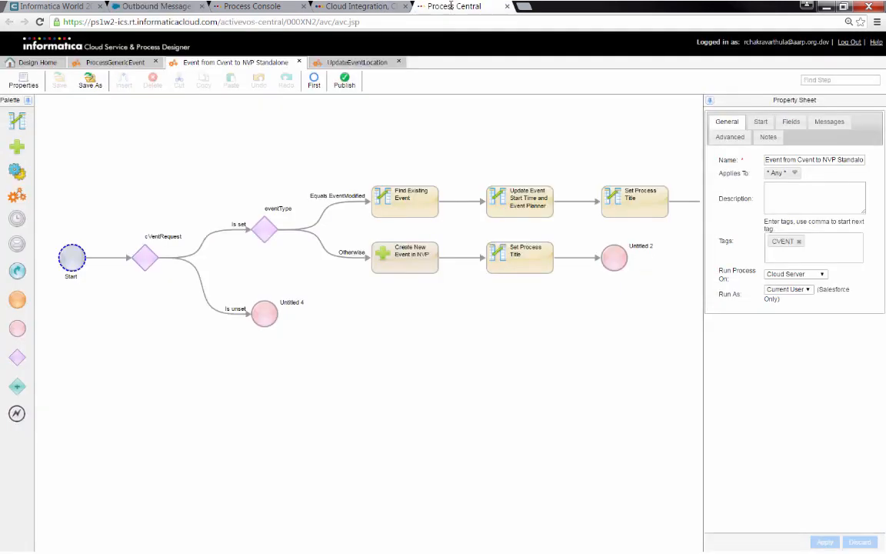
# Open UpdateEventLocation and inspect its Login, Assignment and UpdateEventParameters steps
pyautogui.click(354, 65)
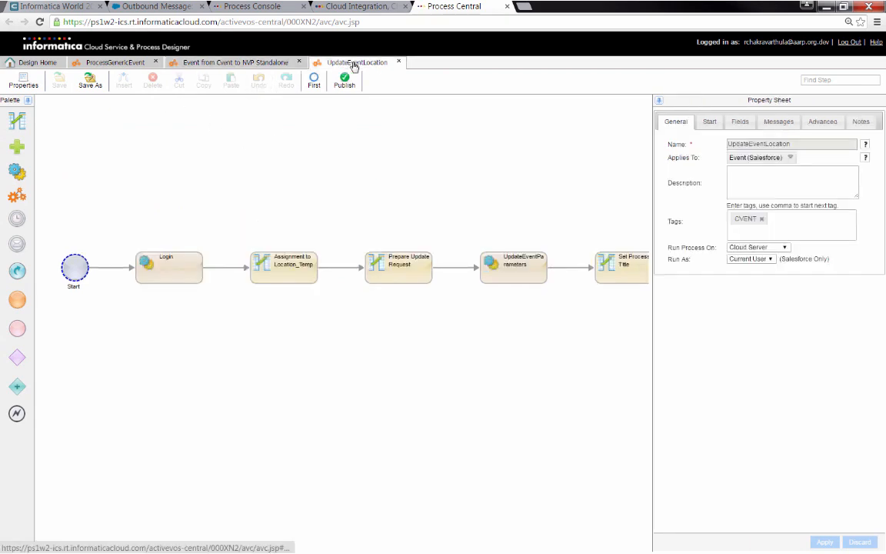
pyautogui.click(175, 268)
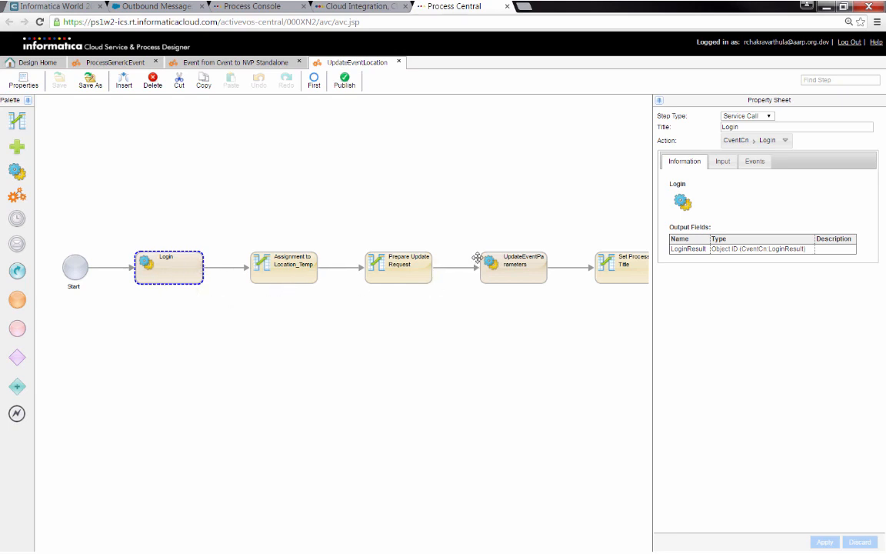
pyautogui.click(310, 266)
pyautogui.click(500, 261)
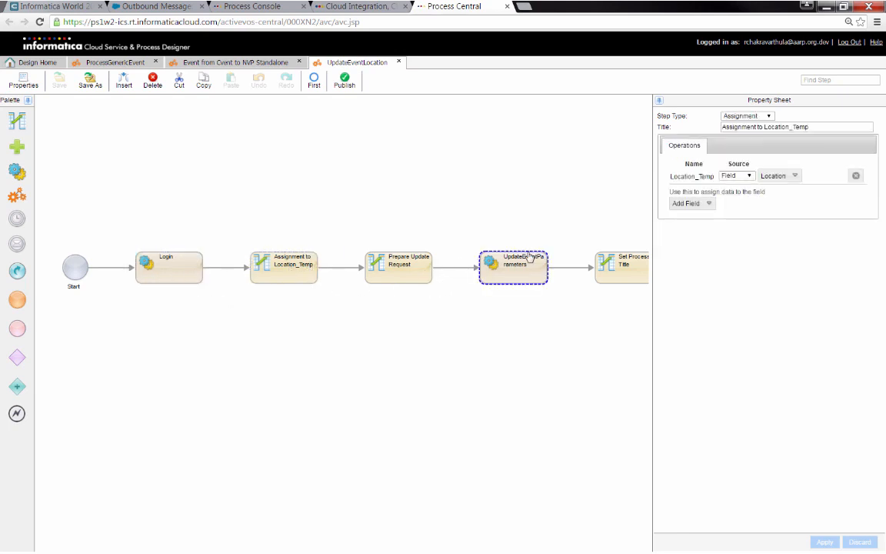
# Pan the UpdateEventLocation diagram to inspect the Set Process Title step
pyautogui.moveTo(534, 323); pyautogui.dragTo(455, 321)
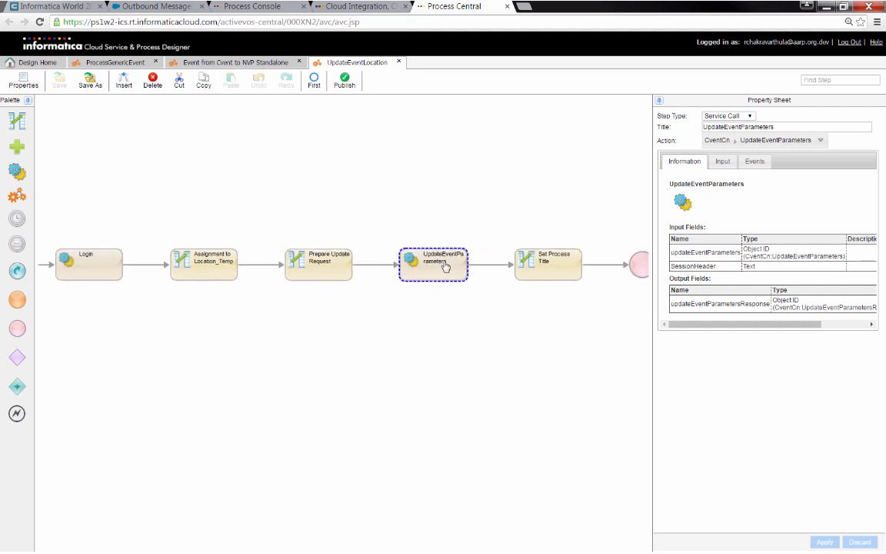
pyautogui.click(547, 264)
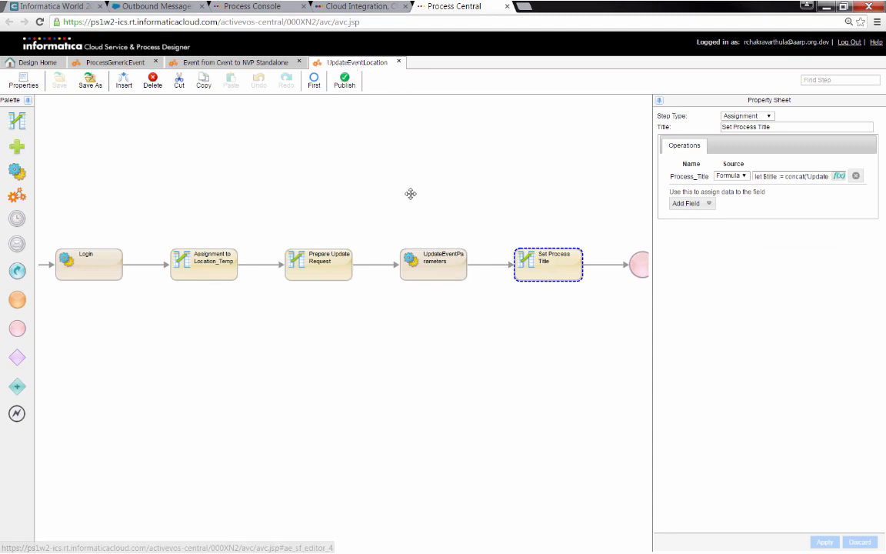
pyautogui.moveTo(411, 192); pyautogui.dragTo(483, 185)
pyautogui.moveTo(372, 174); pyautogui.dragTo(393, 171)
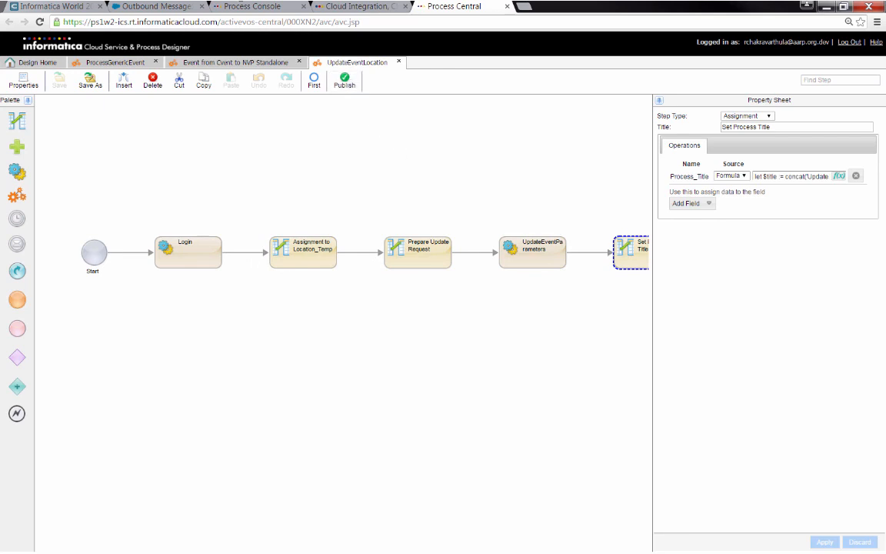
pyautogui.click(244, 7)
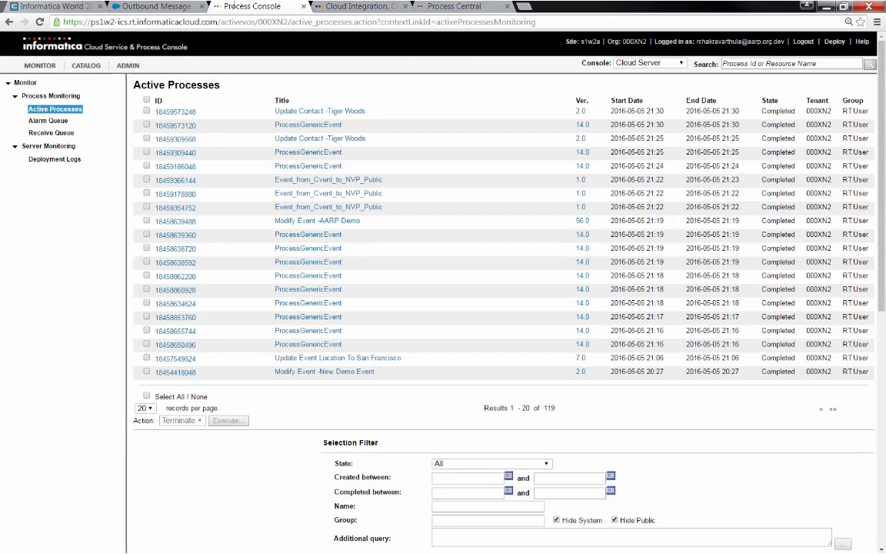
# Reload Active Processes and open the 'Update Event Location To Los Angeles' run
pyautogui.click(40, 22)
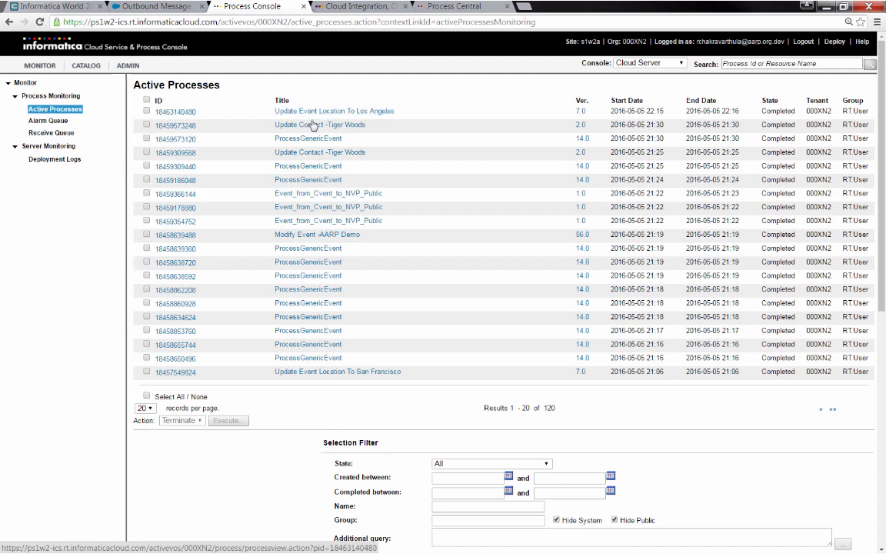
pyautogui.click(436, 9)
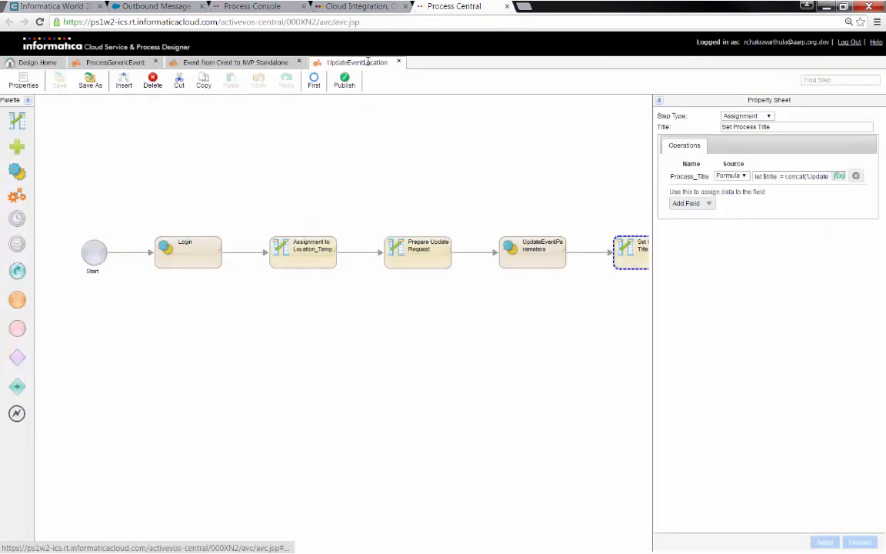
pyautogui.click(252, 7)
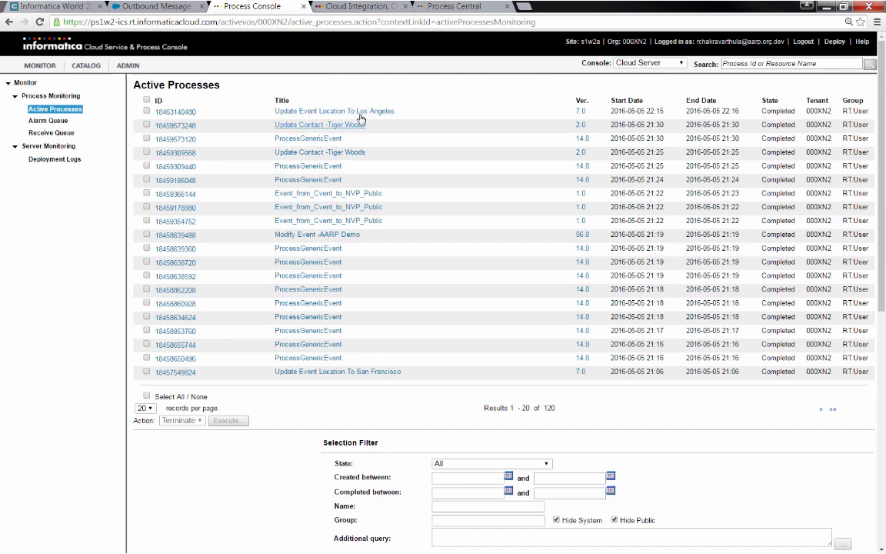
pyautogui.click(289, 112)
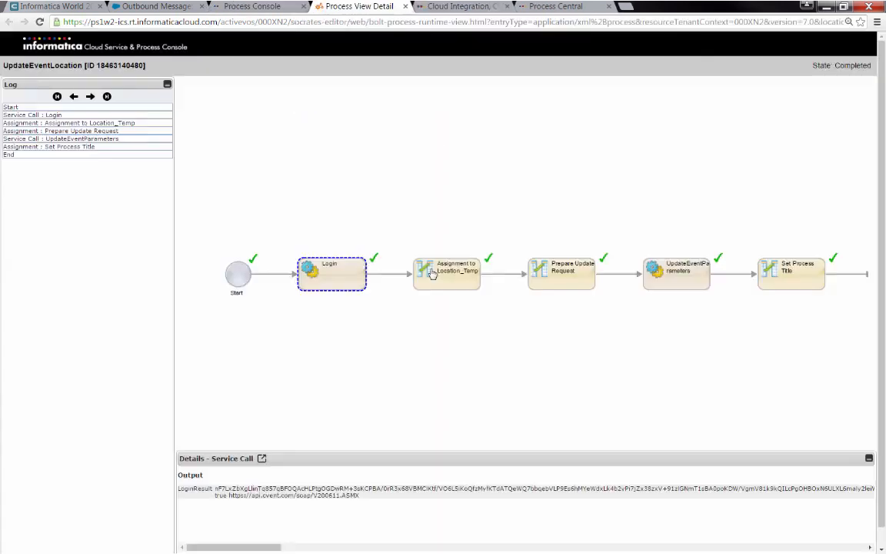
# Inspect the run's Assignment, Login and UpdateEventParameters step details
pyautogui.click(432, 274)
pyautogui.click(340, 270)
pyautogui.click(671, 273)
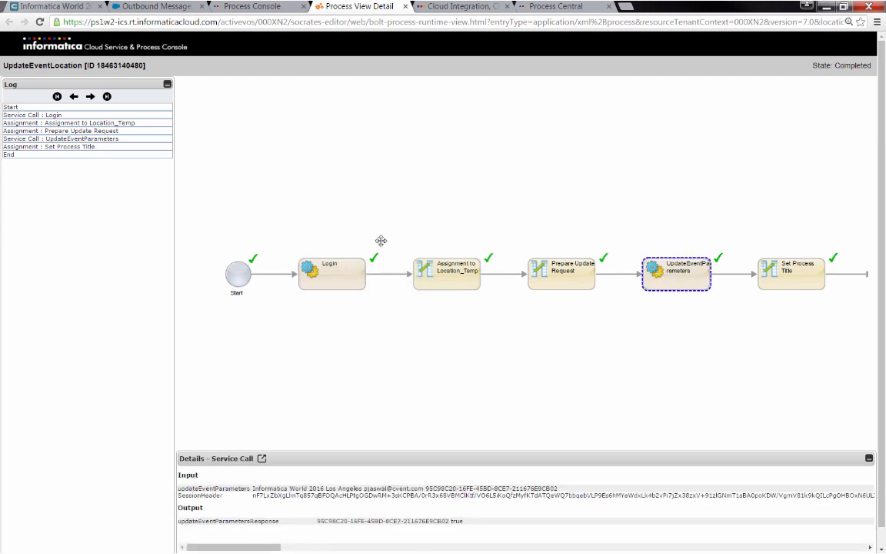
pyautogui.click(150, 6)
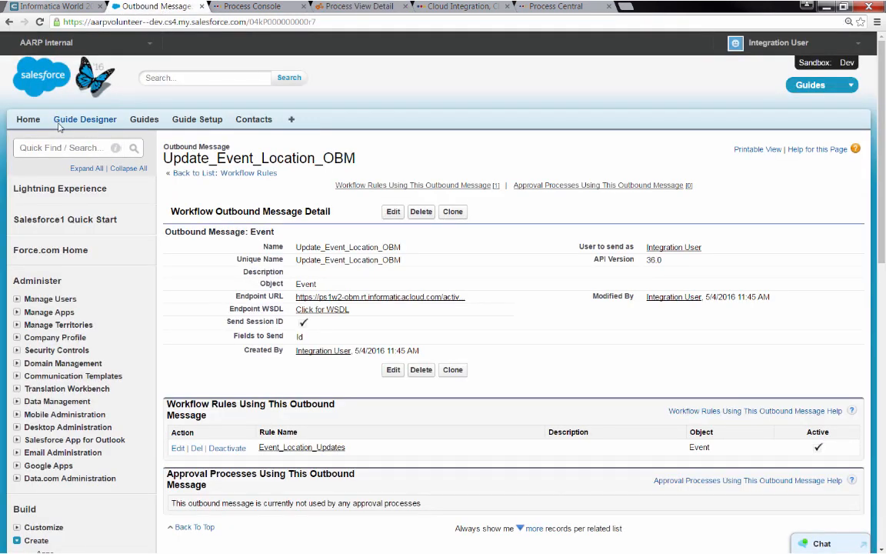
# Search Salesforce for 'informatica world', open the Los Angeles calendar event, then view it in Cvent
pyautogui.click(25, 117)
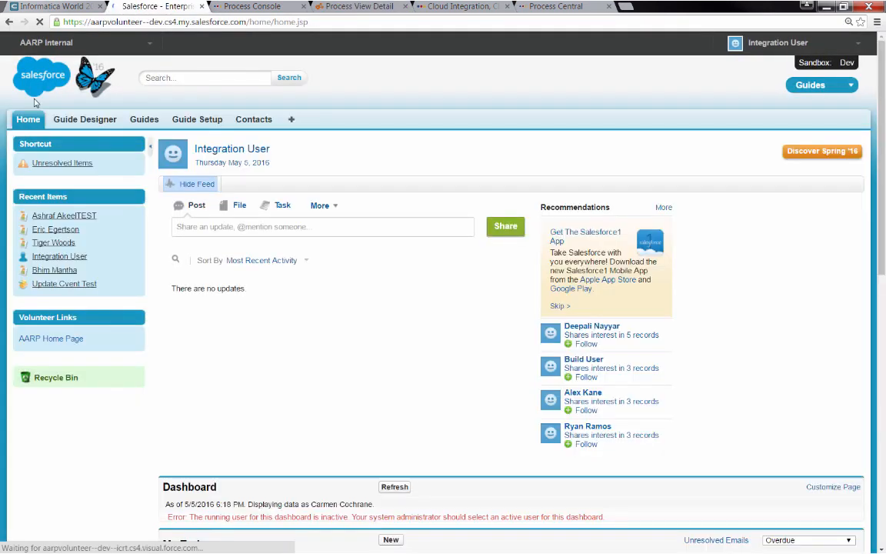
pyautogui.click(185, 77)
pyautogui.write('inf')
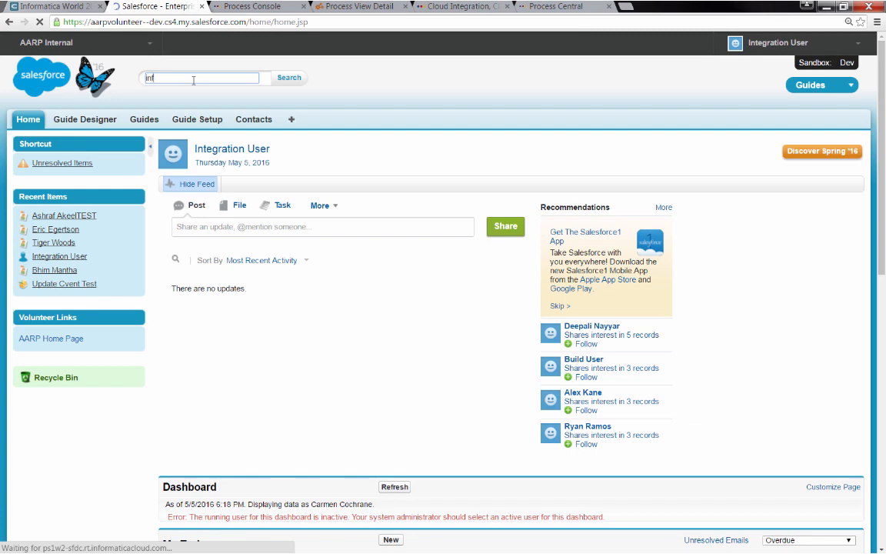
pyautogui.write('ormatica world')
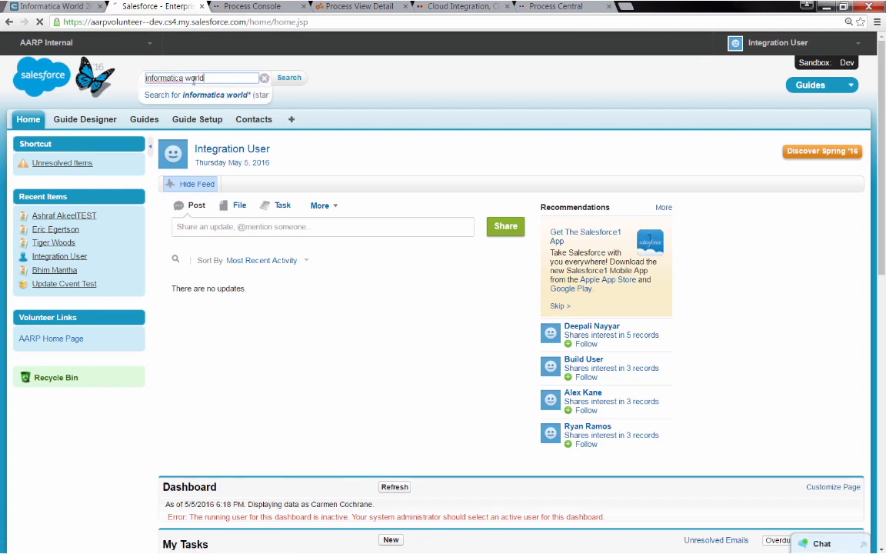
pyautogui.click(214, 247)
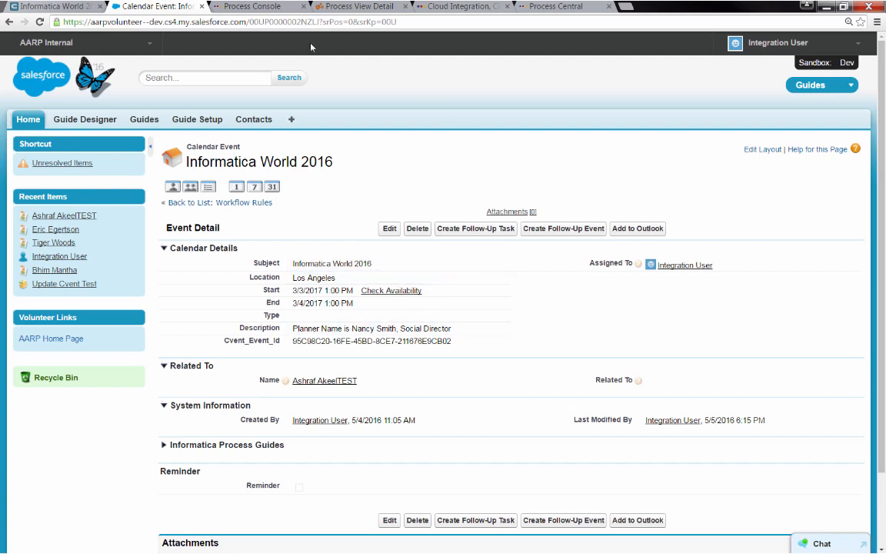
pyautogui.click(67, 6)
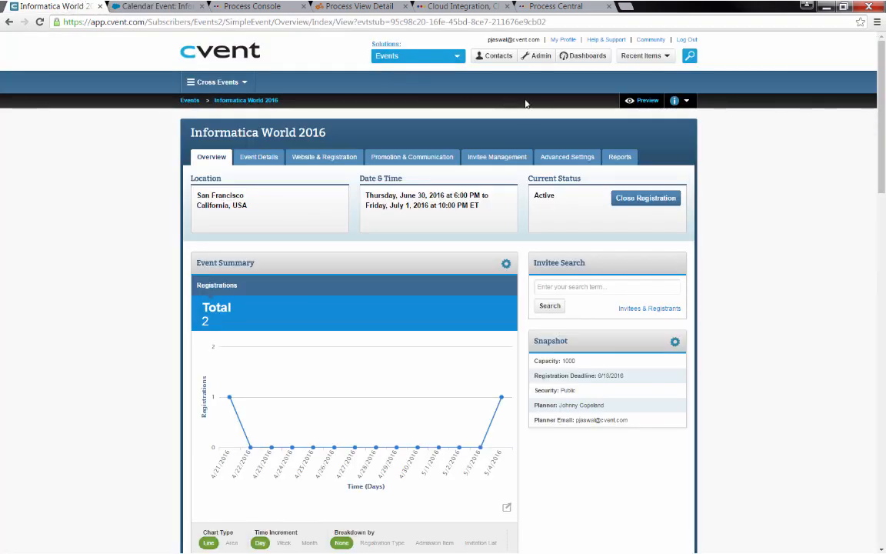
# Start a new Cvent contact and search Salesforce for the contact's name
pyautogui.click(495, 59)
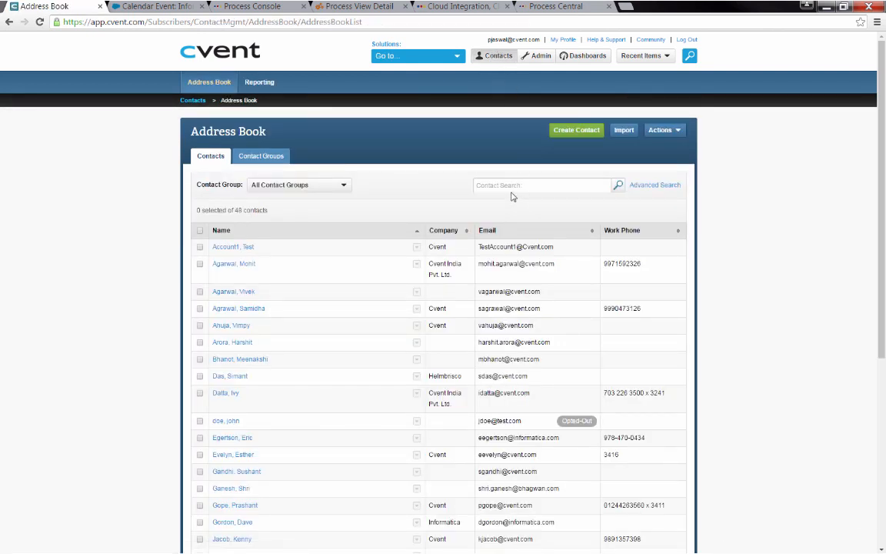
pyautogui.click(566, 133)
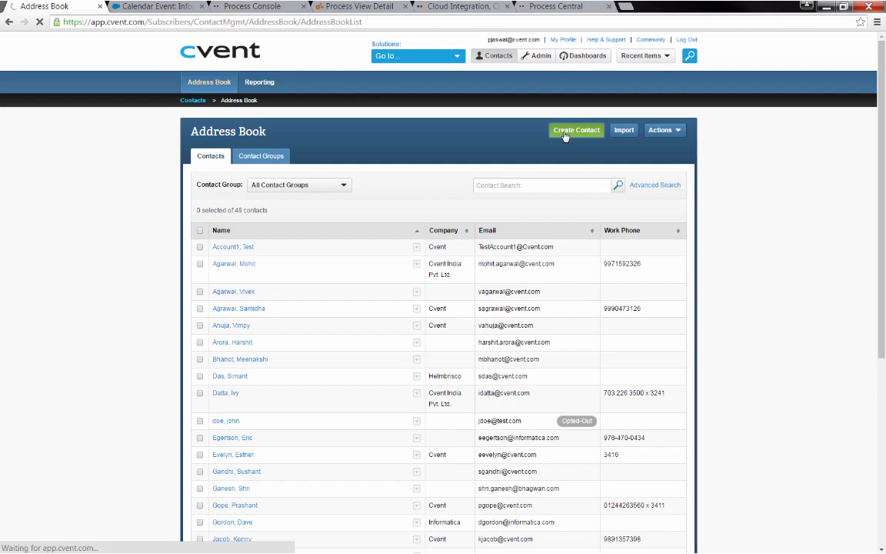
pyautogui.click(157, 7)
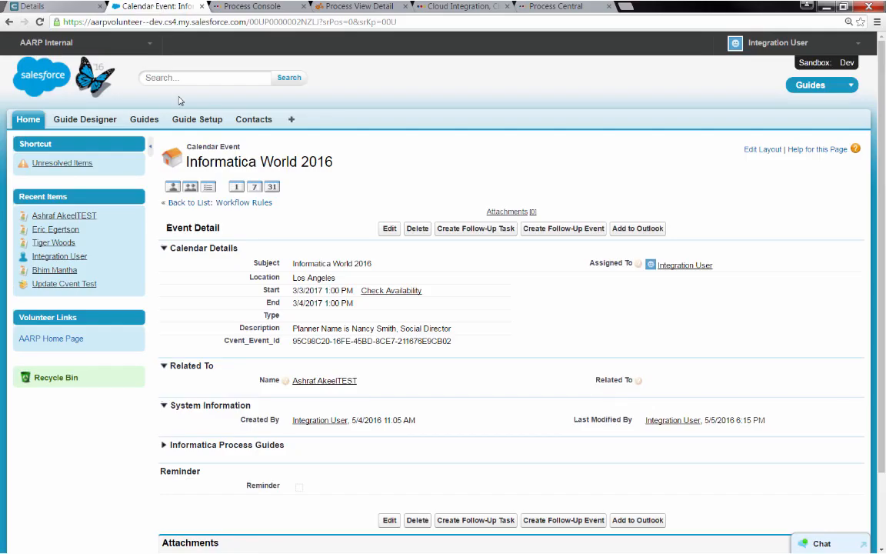
pyautogui.click(182, 79)
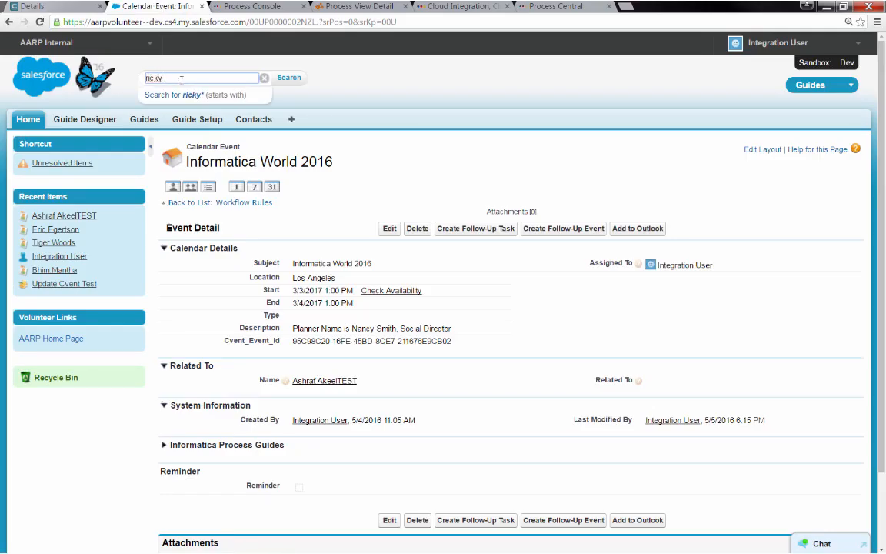
# Fill in the new contact's email, first name and last name, and save it
pyautogui.click(54, 7)
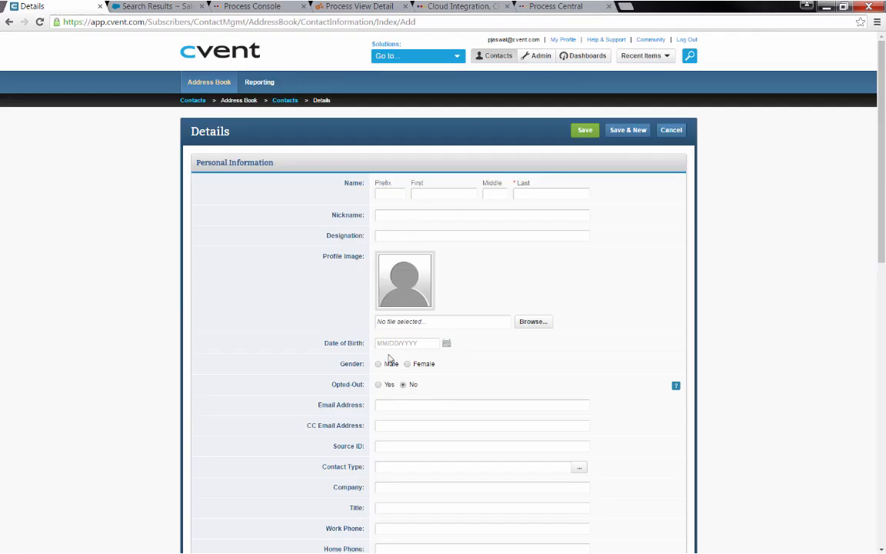
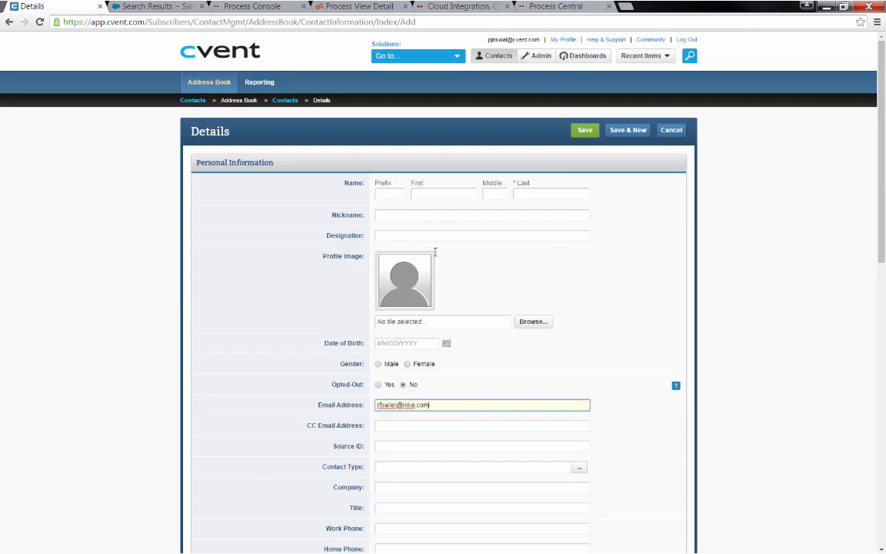
pyautogui.click(419, 193)
pyautogui.press('Tab')
pyautogui.press('Tab')
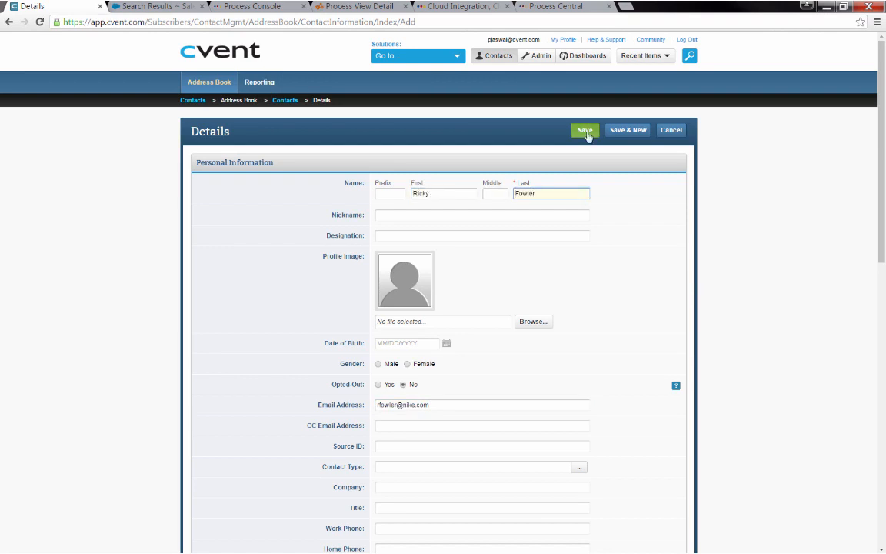
pyautogui.click(585, 130)
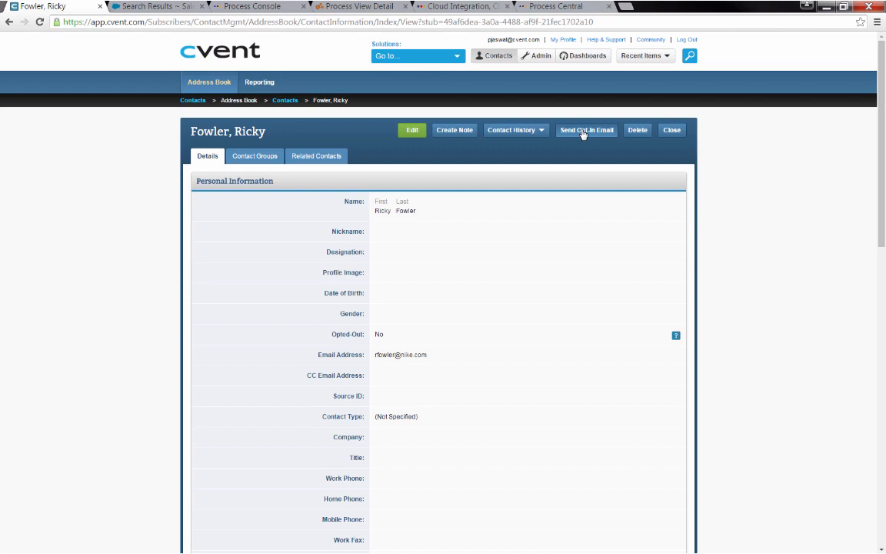
# From Admin, go to Integrations and list the Push API Integrations
pyautogui.click(536, 55)
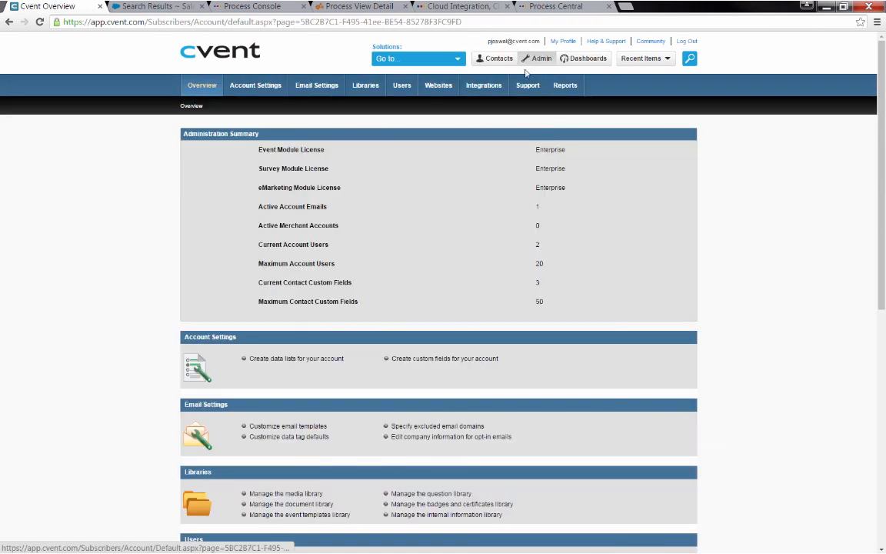
pyautogui.scroll(-5, 135, 206)
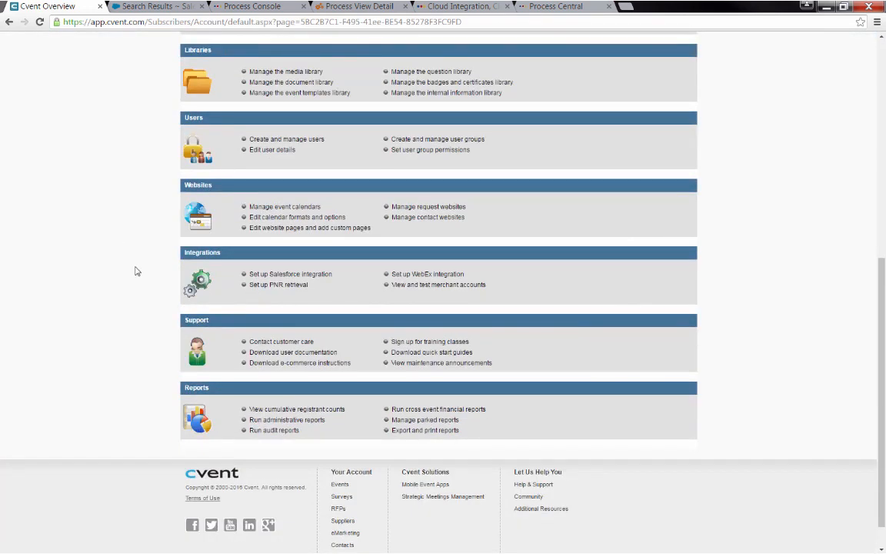
pyautogui.click(254, 274)
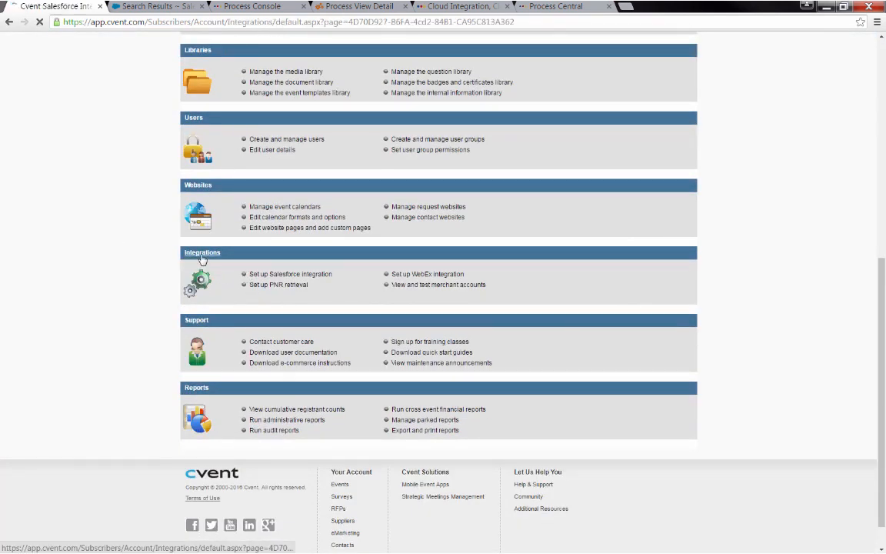
pyautogui.click(227, 167)
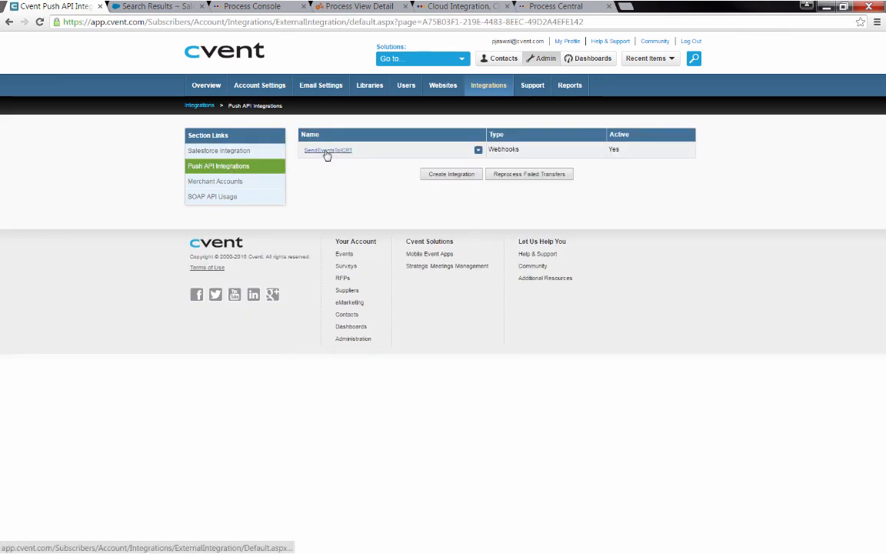
# Review SendEventsToICRT's 16 integration points, including Contact Created and Contact Edited
pyautogui.click(327, 150)
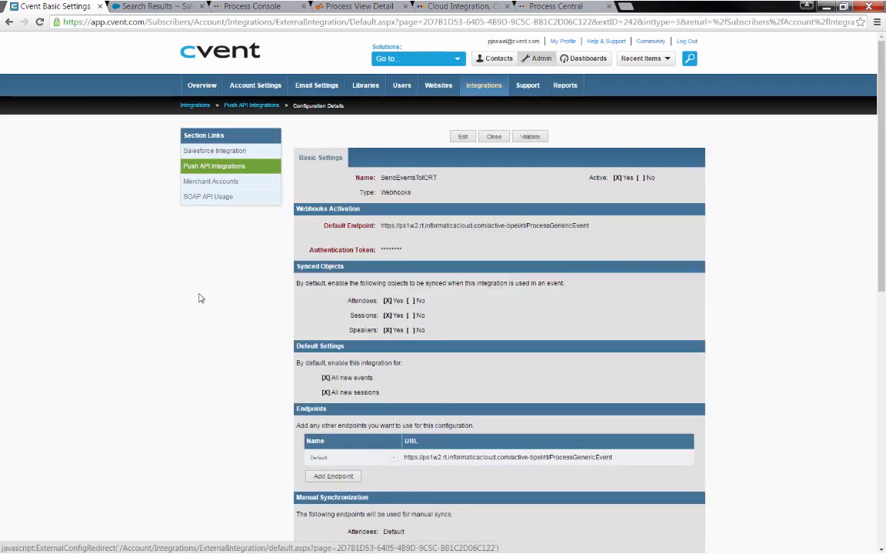
pyautogui.scroll(-1, 394, 170)
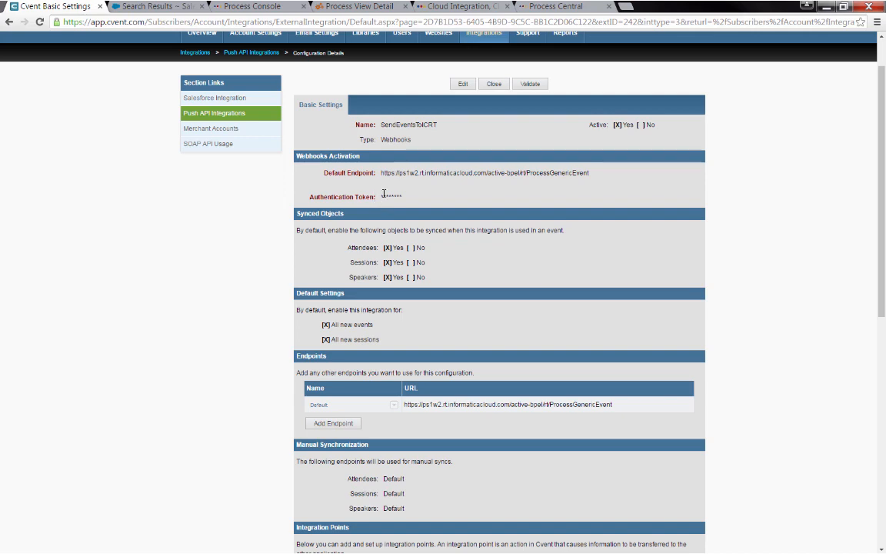
pyautogui.scroll(-3, 214, 321)
pyautogui.scroll(-3, 212, 324)
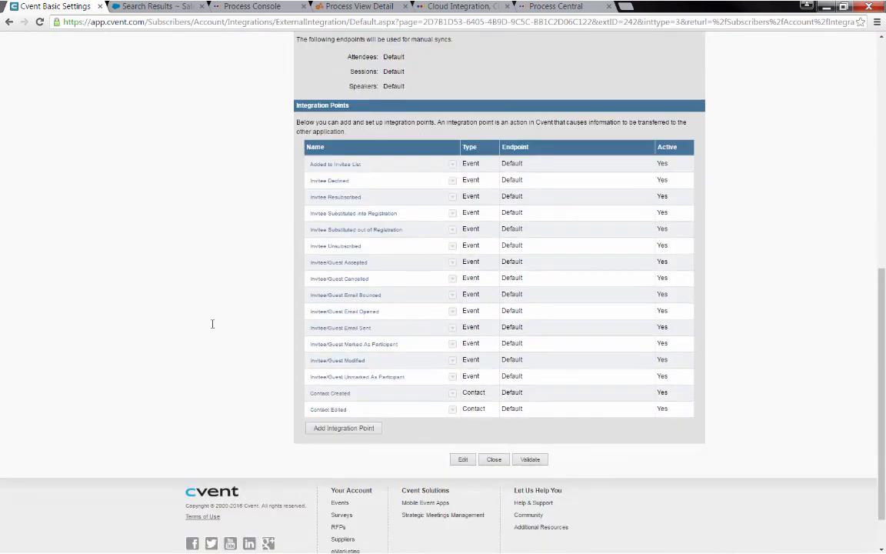
pyautogui.scroll(2, 212, 324)
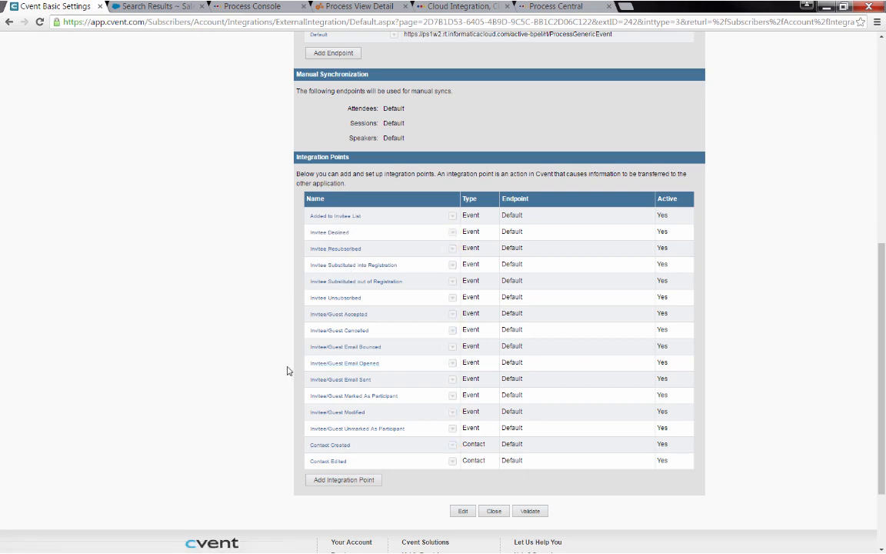
pyautogui.scroll(6, 227, 340)
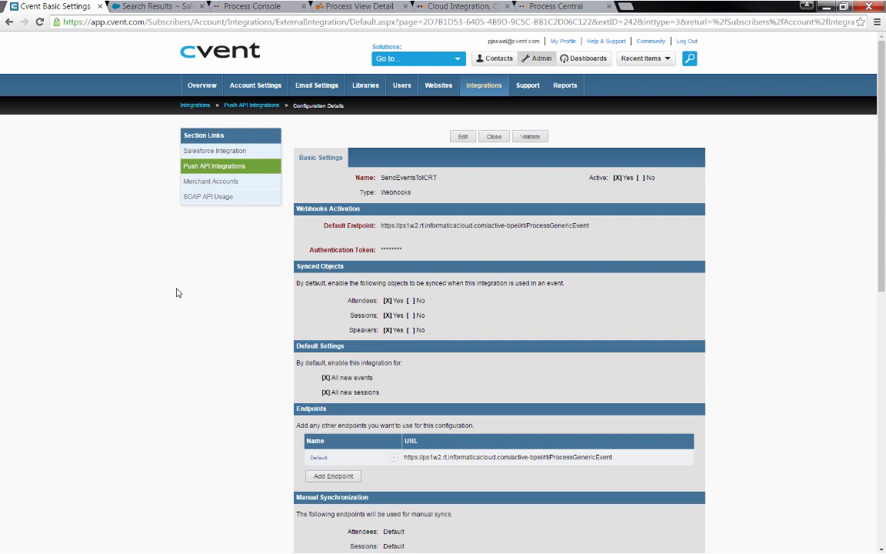
# Reload Active Processes to reveal the new completed ProcessGenericEvent run
pyautogui.click(235, 7)
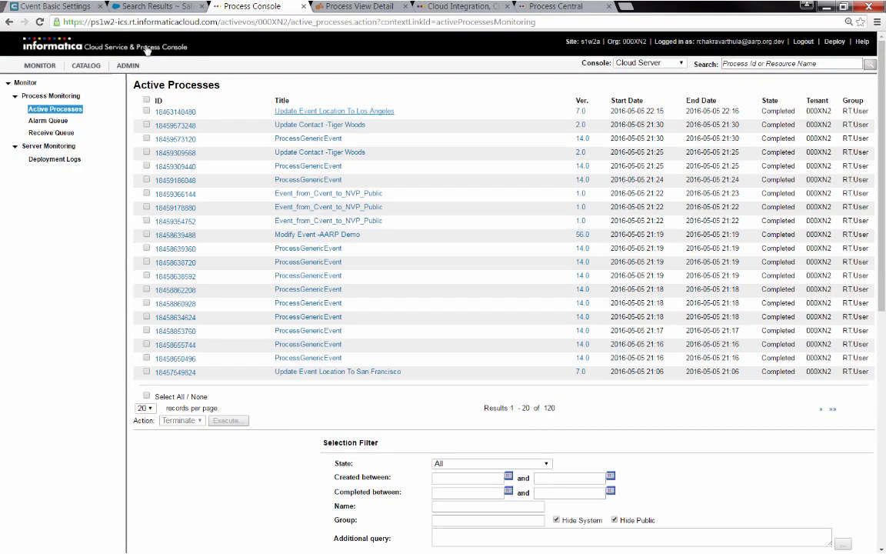
pyautogui.click(40, 22)
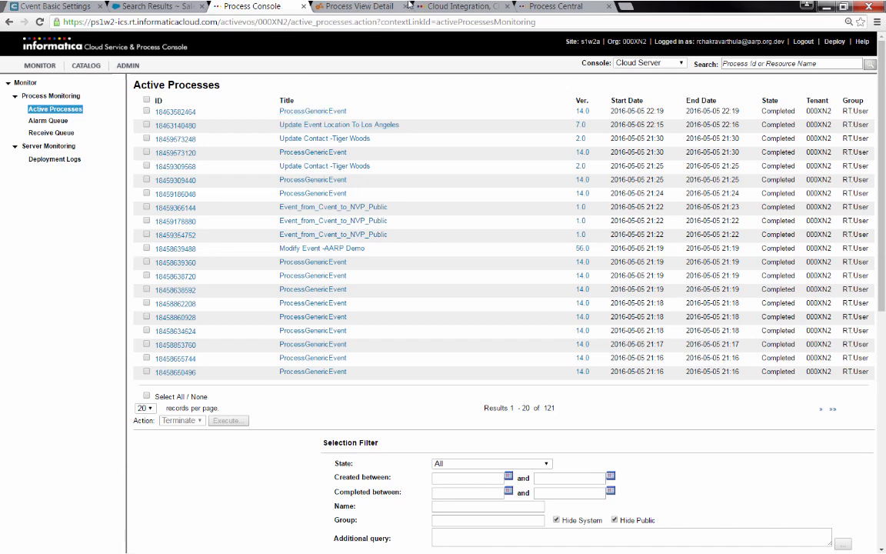
pyautogui.click(570, 6)
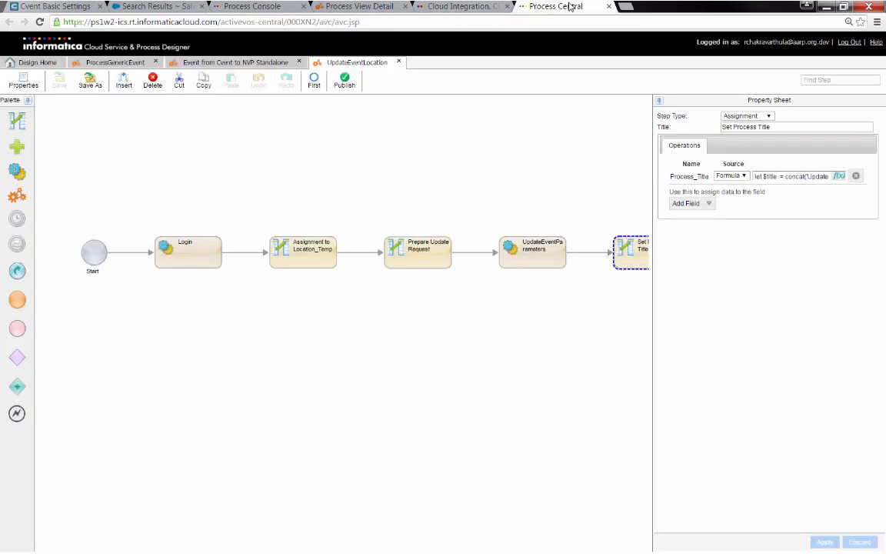
# Inspect ProcessGenericEvent's Start settings, Assignment to event_ip and eventType decision, then open UpdateContact
pyautogui.click(103, 61)
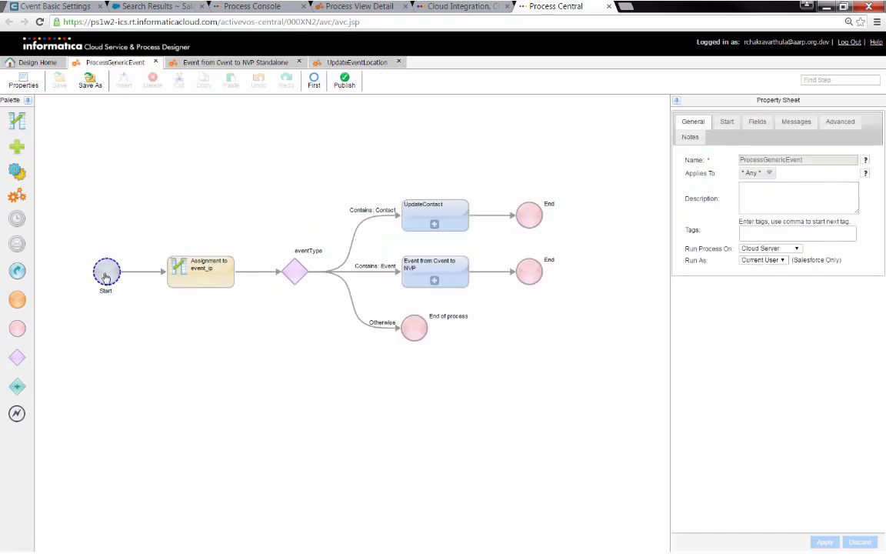
pyautogui.click(727, 122)
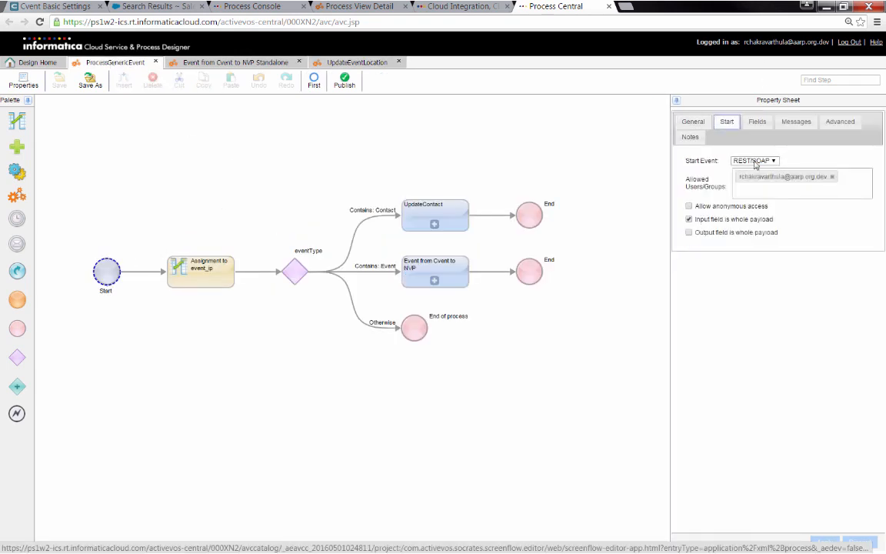
pyautogui.click(204, 275)
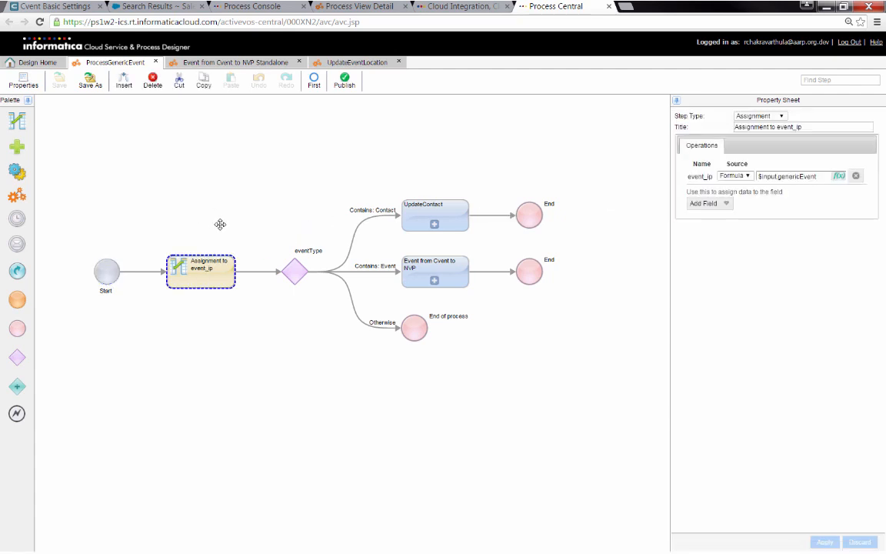
pyautogui.click(296, 269)
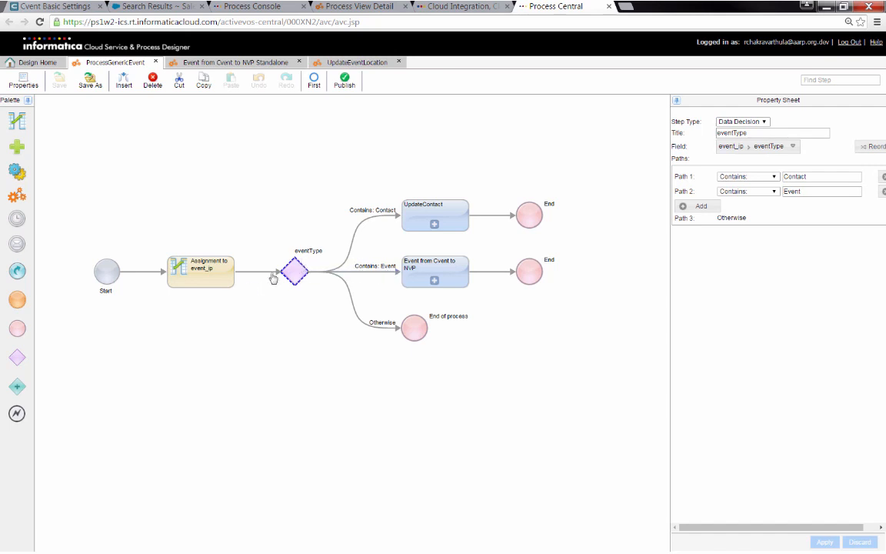
pyautogui.click(435, 225)
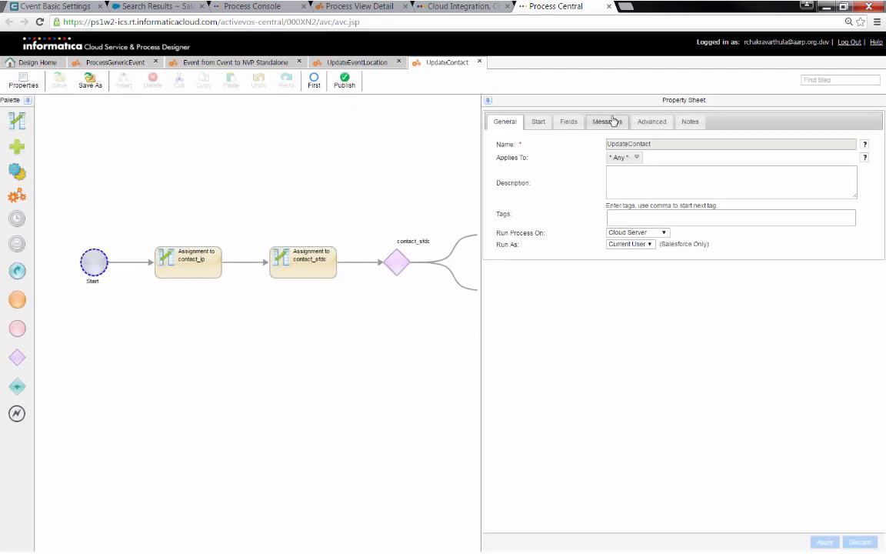
# Inspect UpdateContact's fields, the contact_sfdc decision, its Assignment, and the Is set branch mappings
pyautogui.click(564, 122)
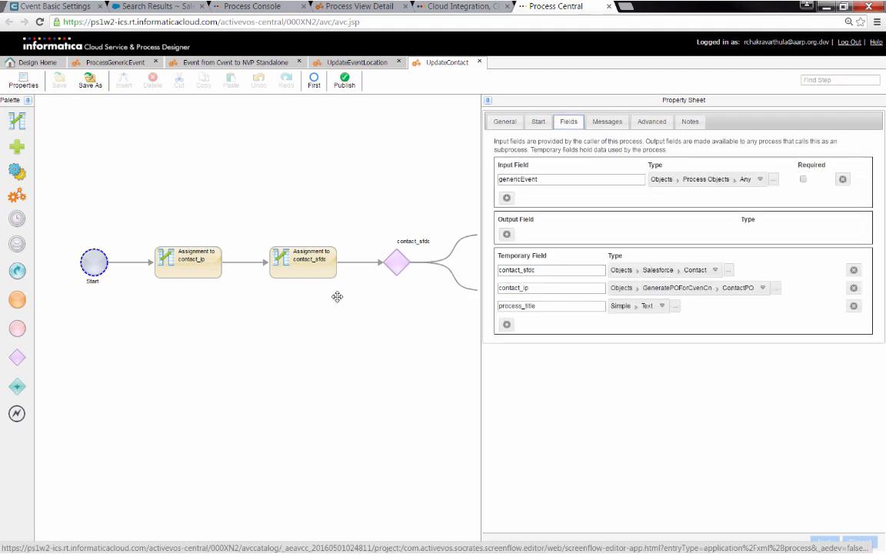
pyautogui.click(393, 262)
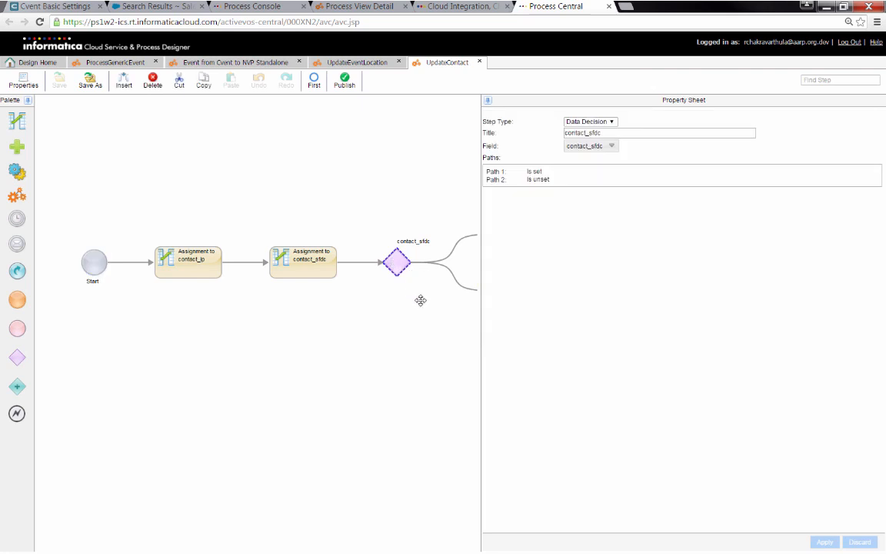
pyautogui.click(271, 248)
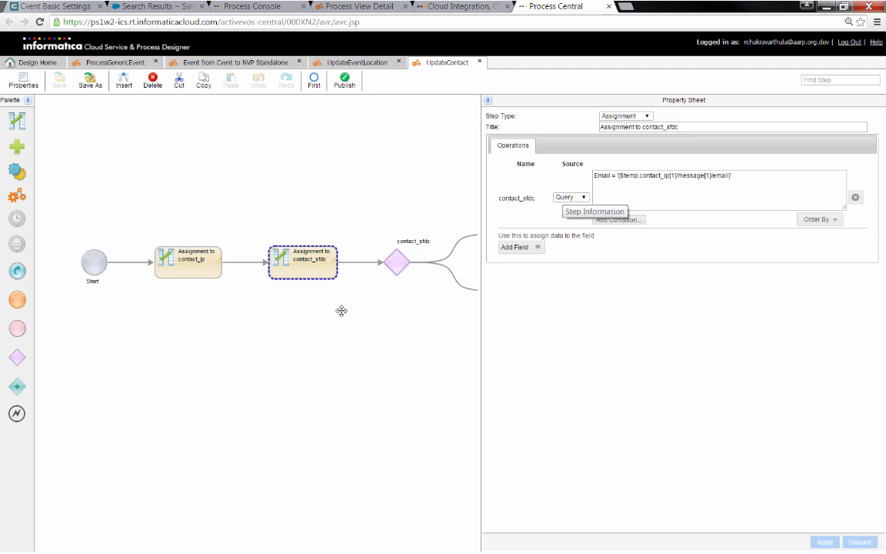
pyautogui.moveTo(348, 339); pyautogui.dragTo(219, 330)
pyautogui.click(253, 238)
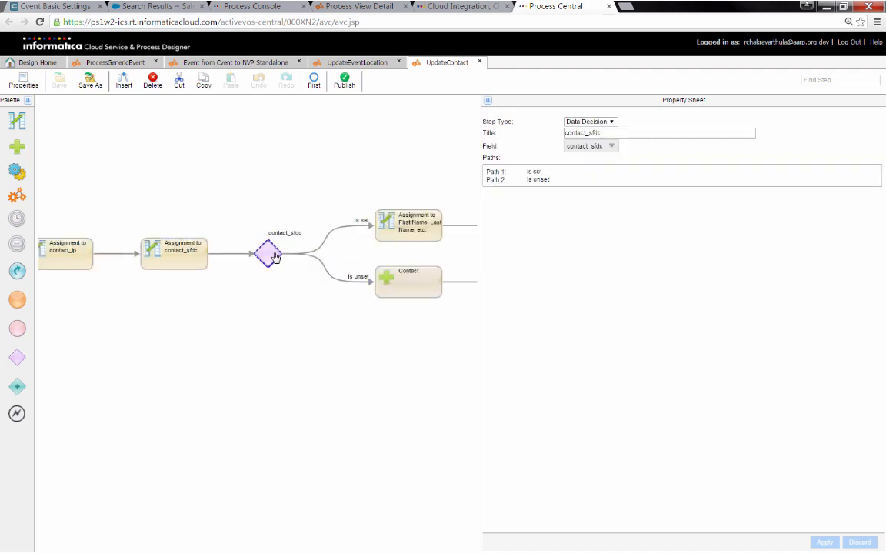
pyautogui.click(390, 227)
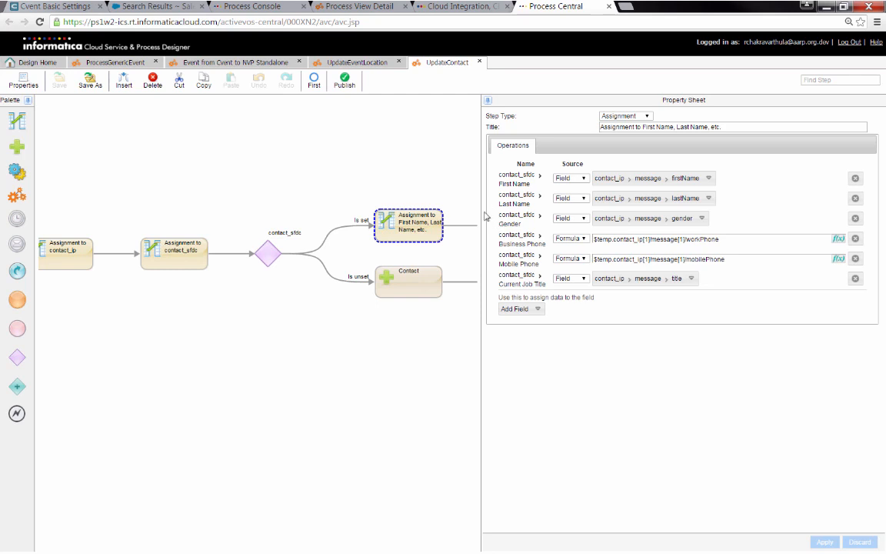
# Review the Contact create step's inputs and the lower Set Process Title step
pyautogui.moveTo(485, 217); pyautogui.dragTo(665, 218)
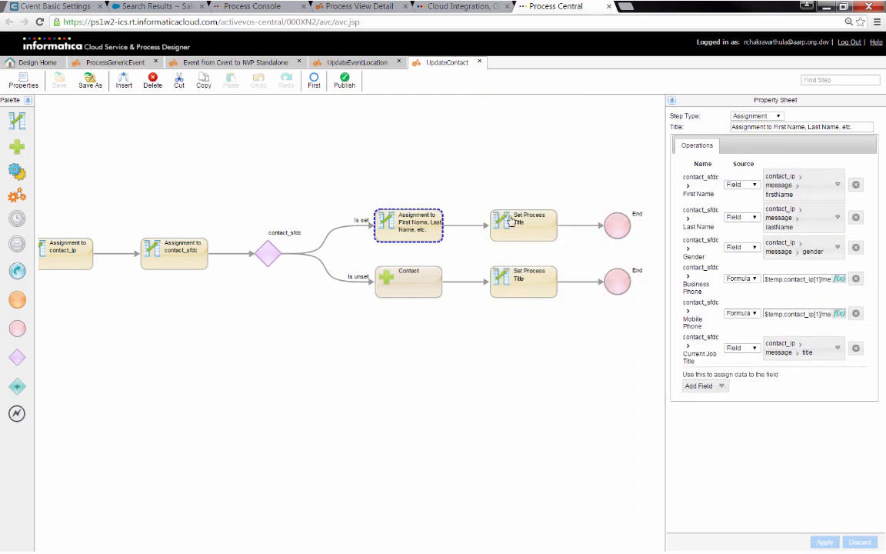
pyautogui.click(275, 256)
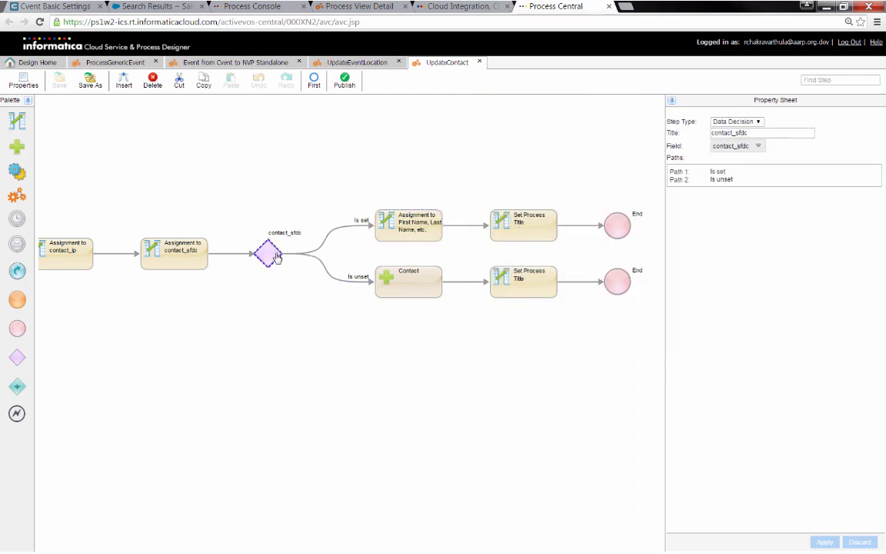
pyautogui.click(407, 290)
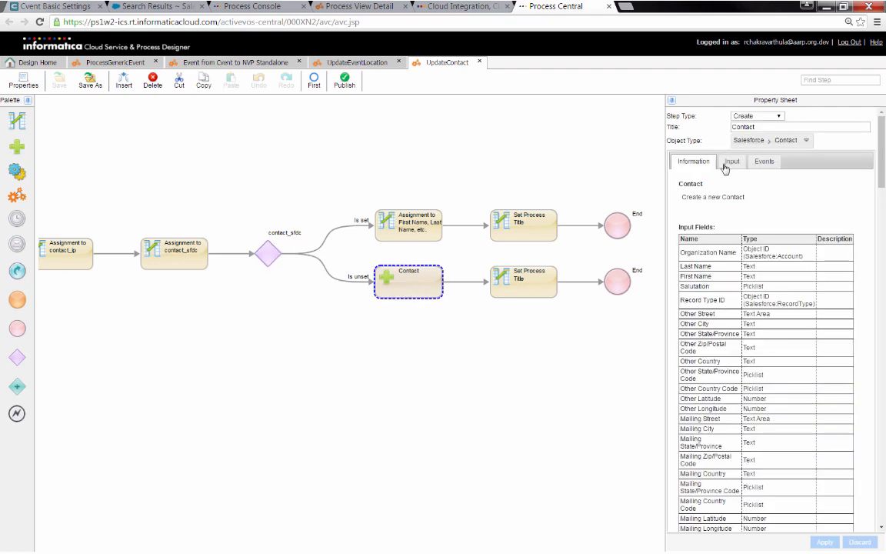
pyautogui.click(728, 162)
pyautogui.click(500, 273)
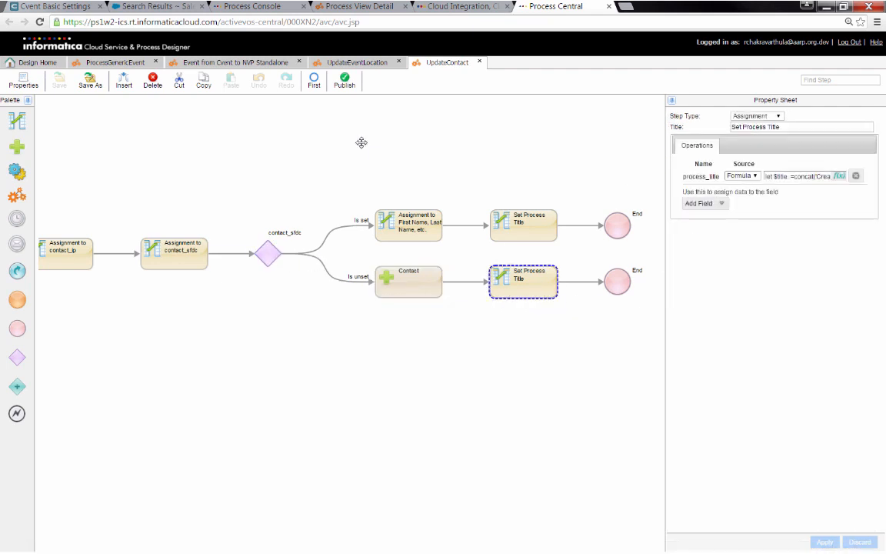
pyautogui.moveTo(290, 146); pyautogui.dragTo(462, 148)
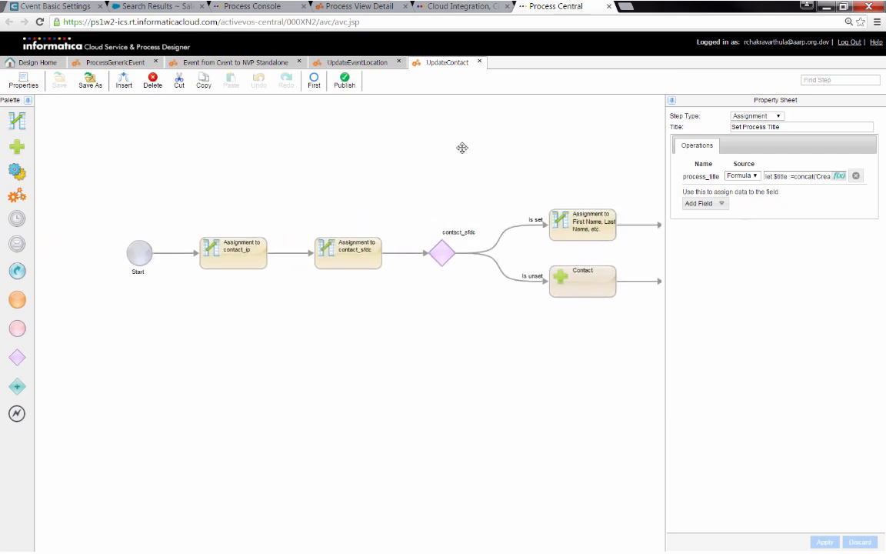
# Refresh the active processes list to show the new Create Contact run
pyautogui.click(252, 7)
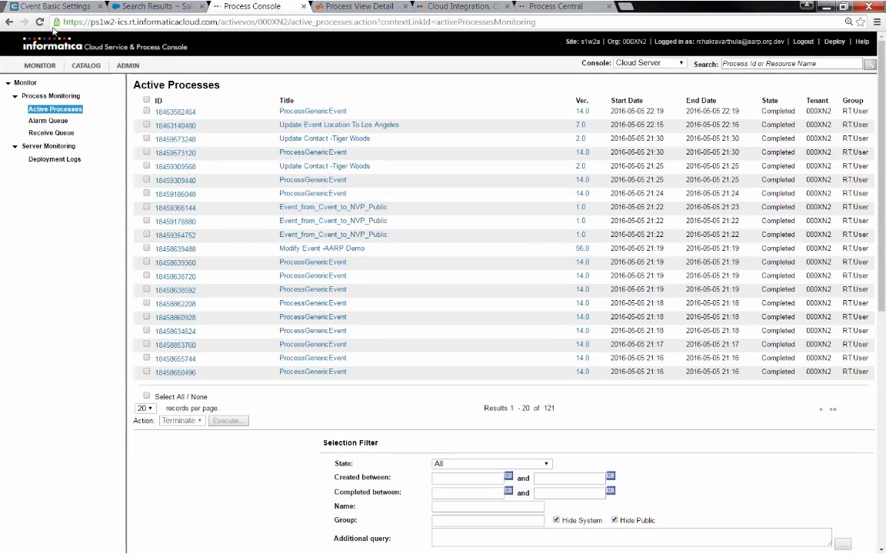
pyautogui.click(39, 21)
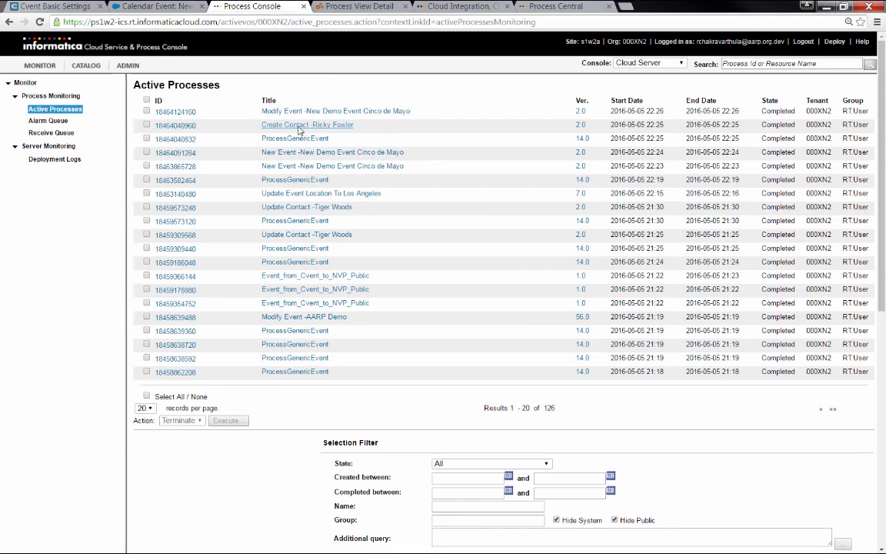
pyautogui.hotkey('ctrl', 'shift', 'Tab')
# Search Salesforce for the synced contact by full name and open its record
pyautogui.click(171, 77)
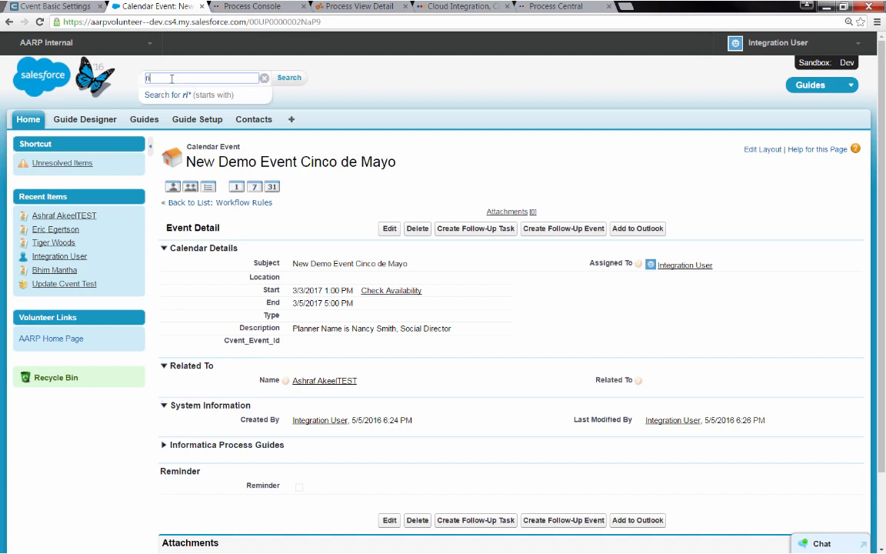
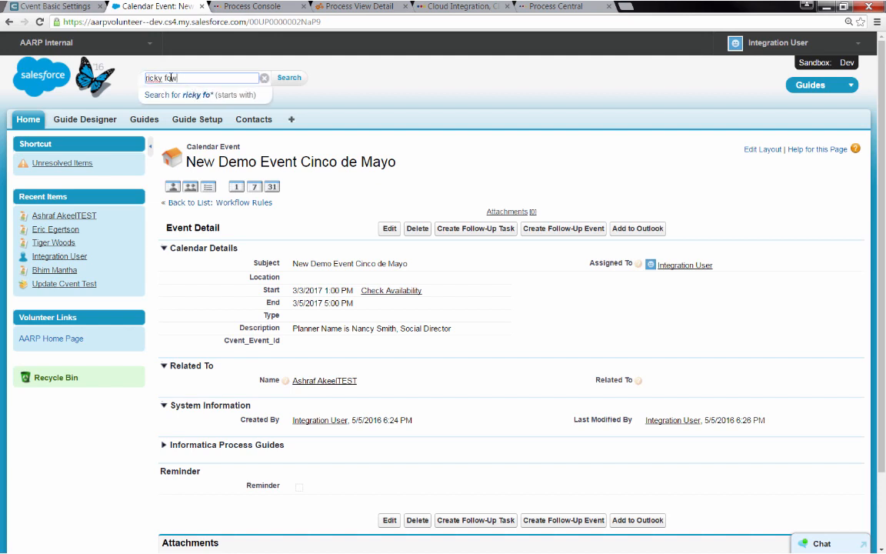
pyautogui.press('Return')
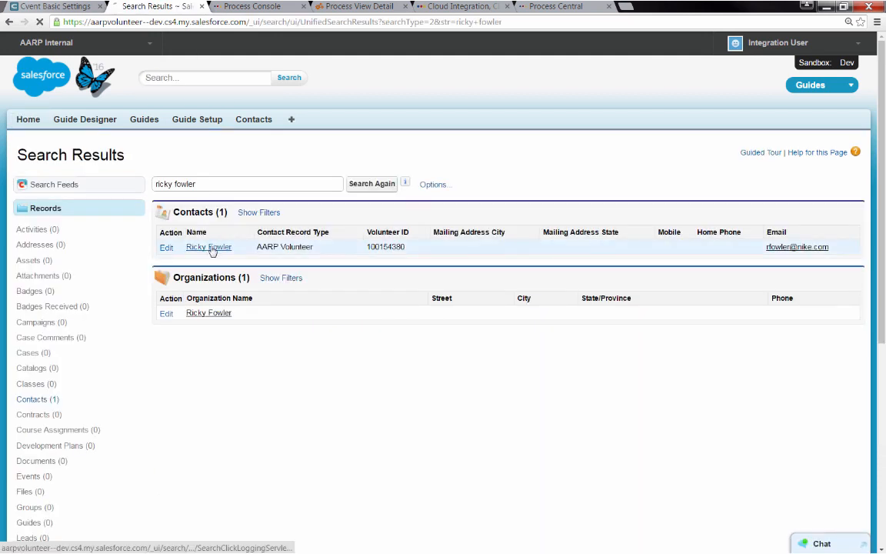
pyautogui.click(209, 247)
# Confirm the contact's phone fields are still empty, then go back to Cvent
pyautogui.scroll(-2, 341, 303)
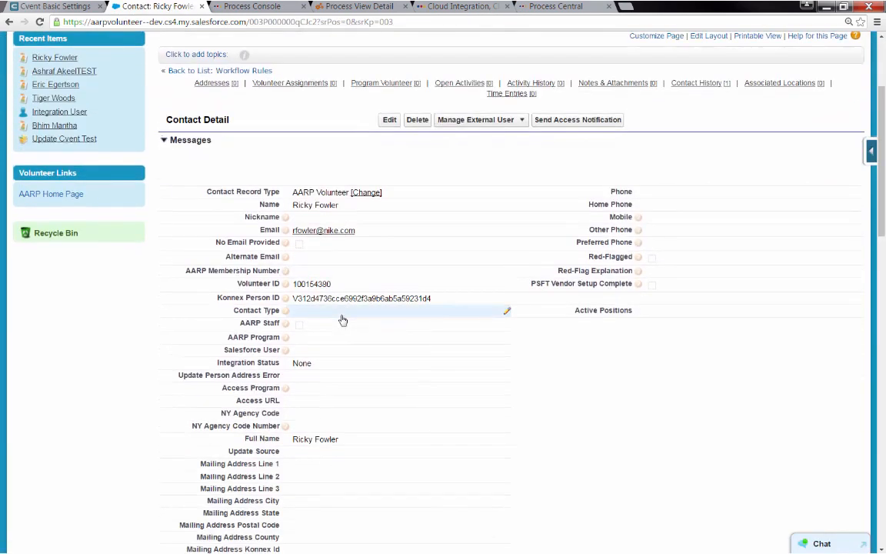
pyautogui.moveTo(625, 229)
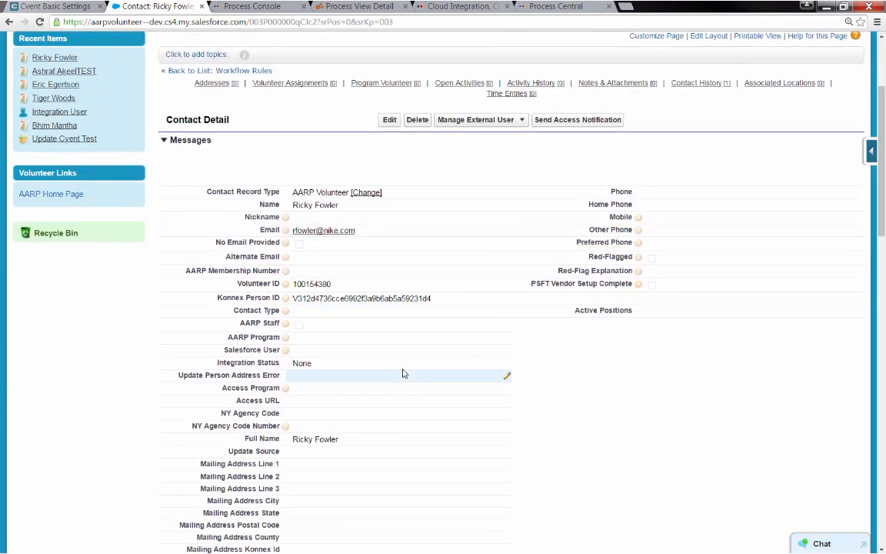
pyautogui.scroll(-3, 400, 438)
pyautogui.scroll(5, 399, 437)
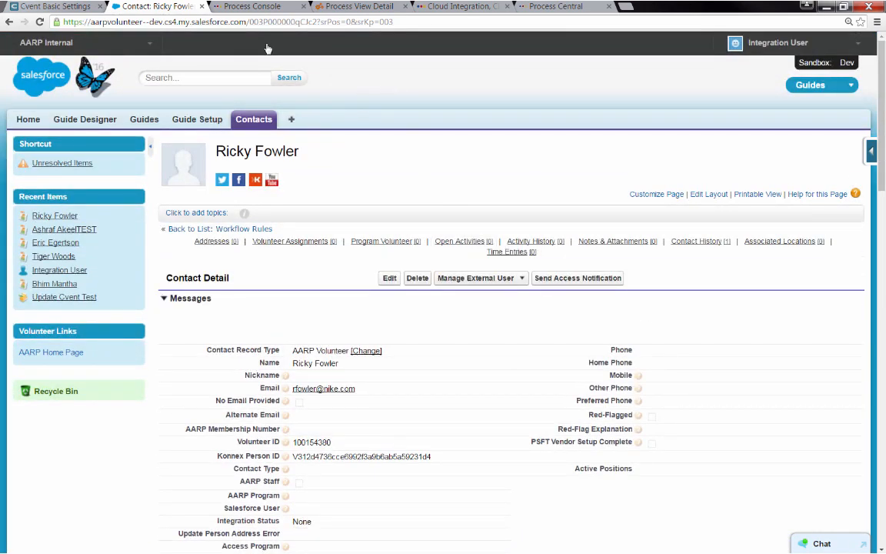
pyautogui.click(55, 7)
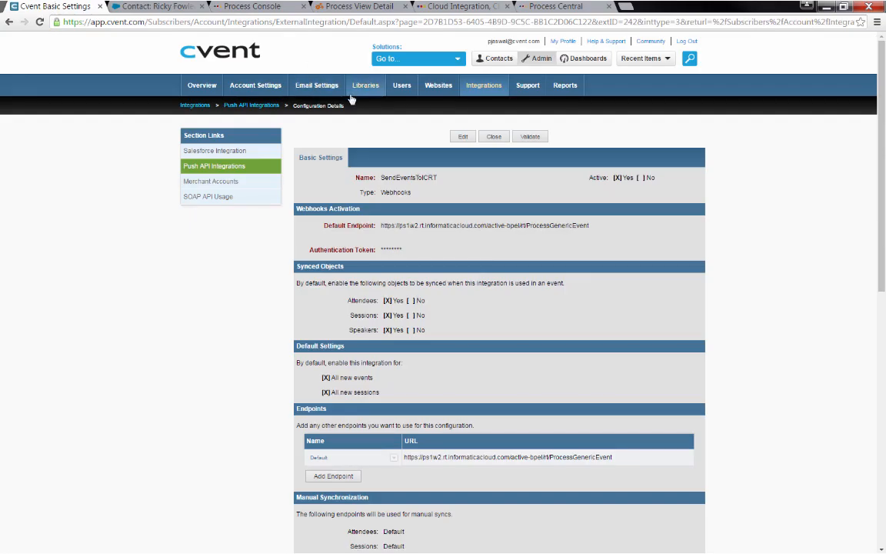
# Open the contact from Cvent's recent items, enter its work and mobile phone numbers, and save
pyautogui.click(499, 59)
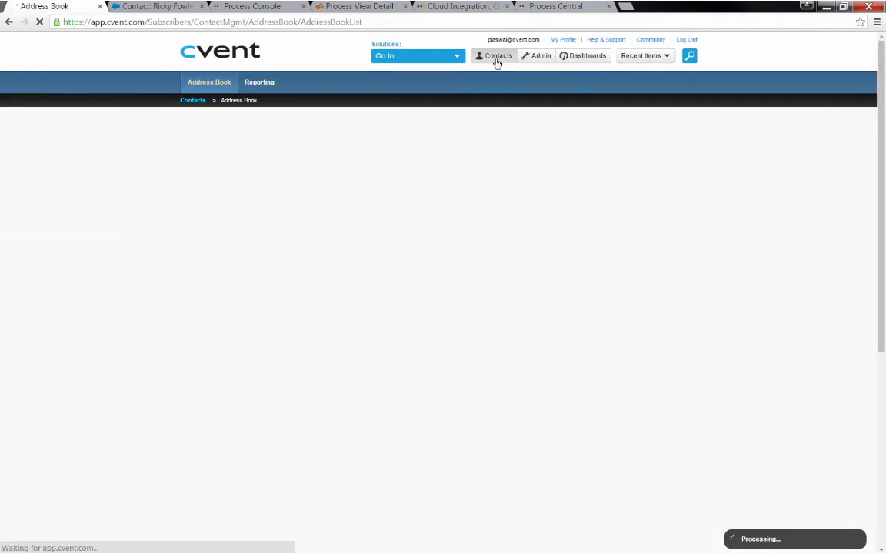
pyautogui.click(640, 56)
pyautogui.click(593, 70)
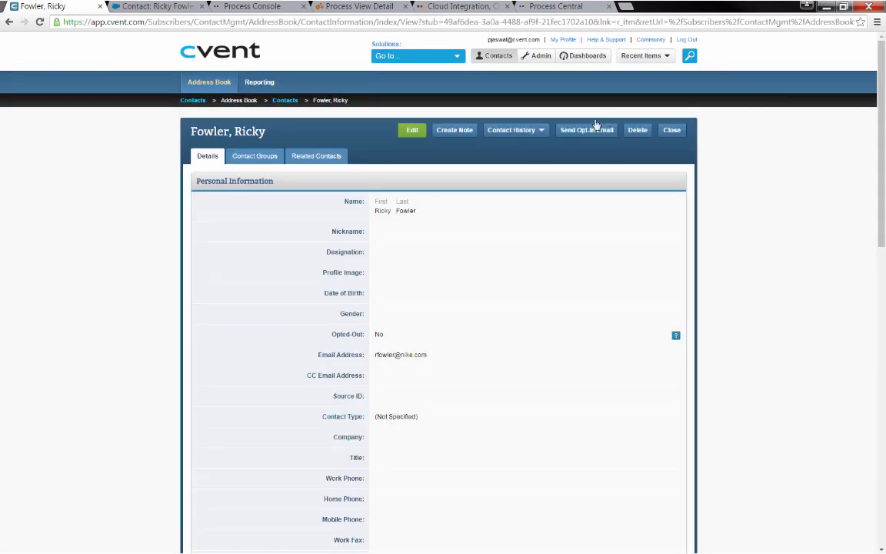
pyautogui.click(410, 131)
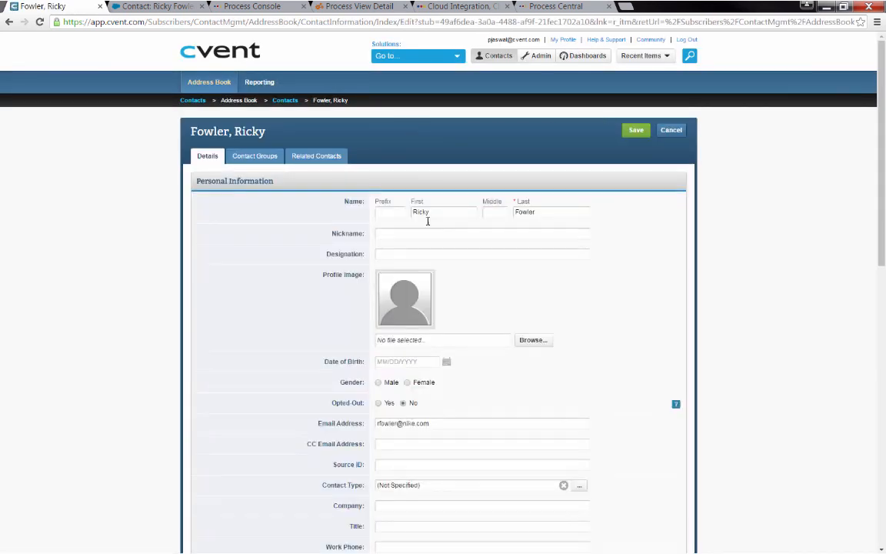
pyautogui.scroll(-3, 350, 419)
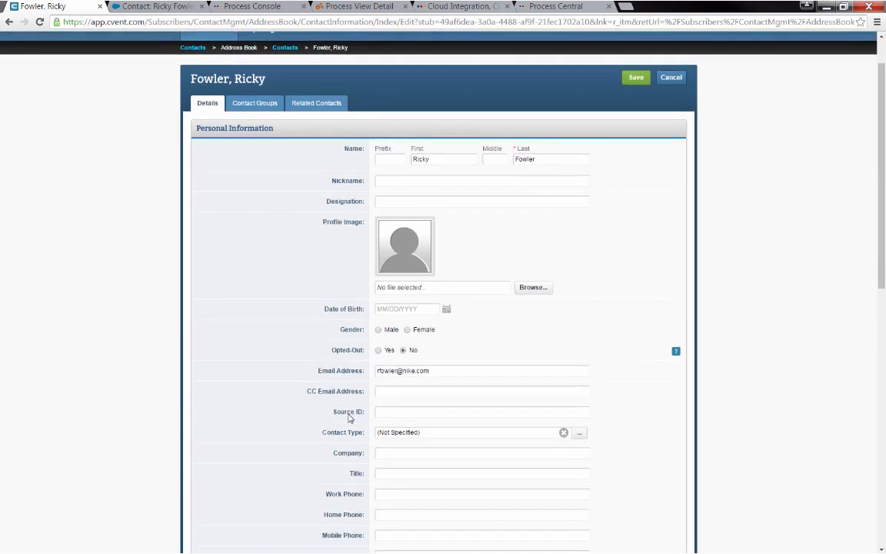
pyautogui.click(388, 380)
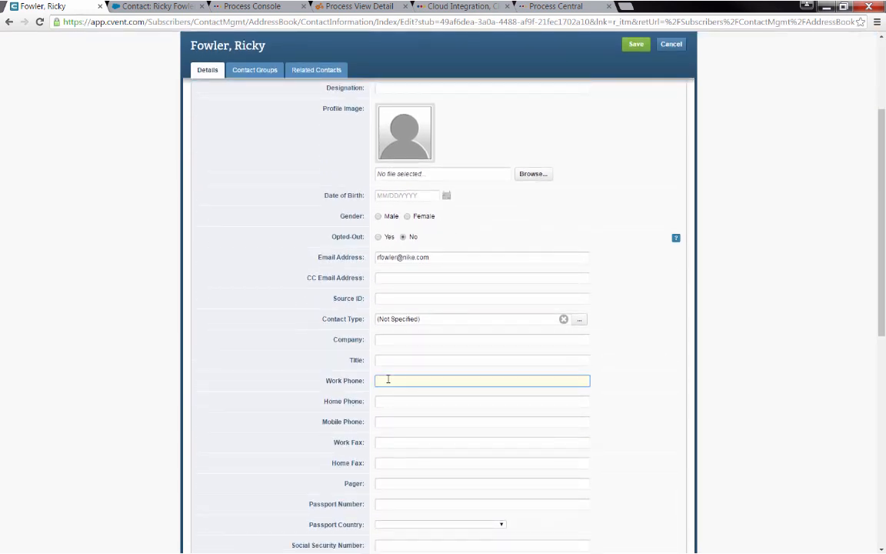
pyautogui.click(389, 422)
pyautogui.write('81')
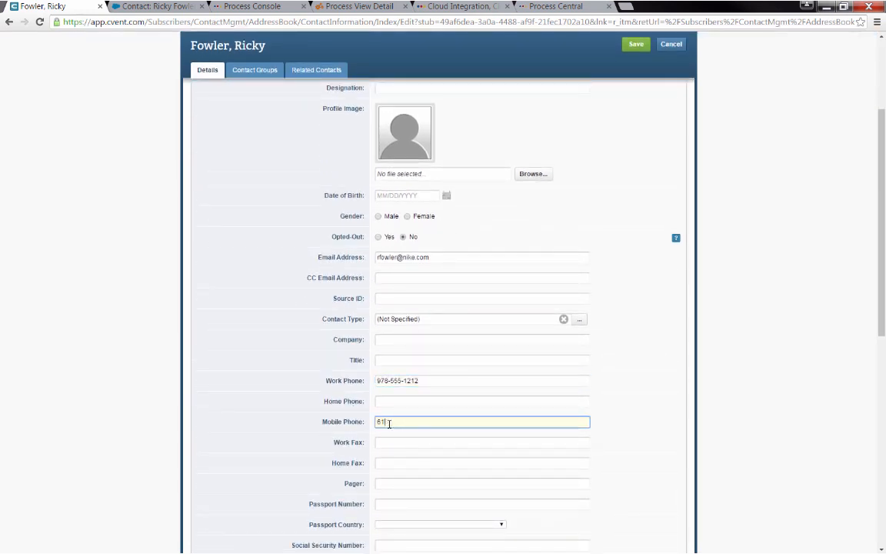
pyautogui.write('7-555-1212')
pyautogui.click(635, 45)
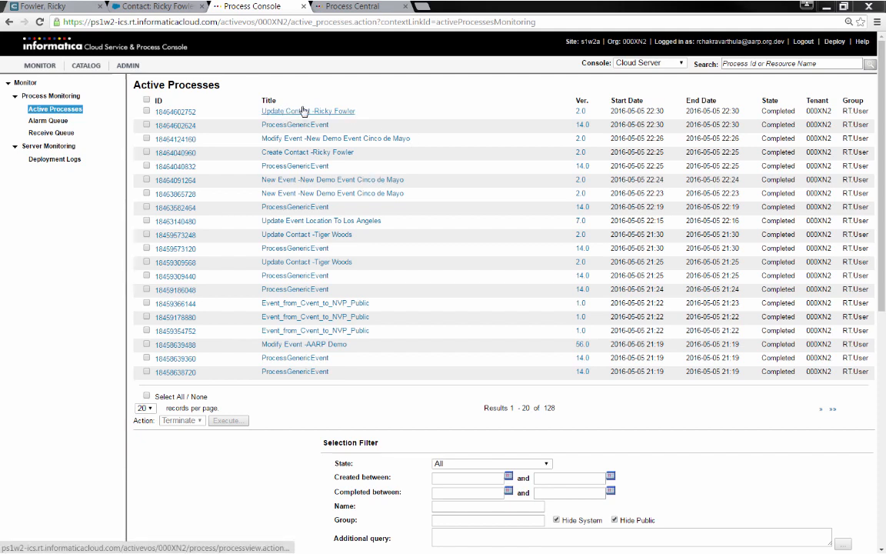
# Reload the Salesforce contact to confirm Phone and Mobile now match Cvent
pyautogui.click(161, 9)
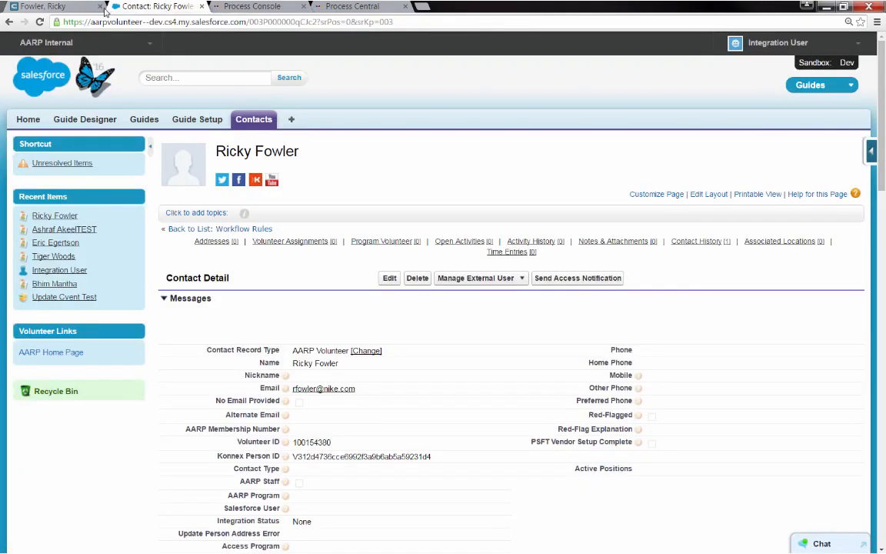
pyautogui.click(40, 23)
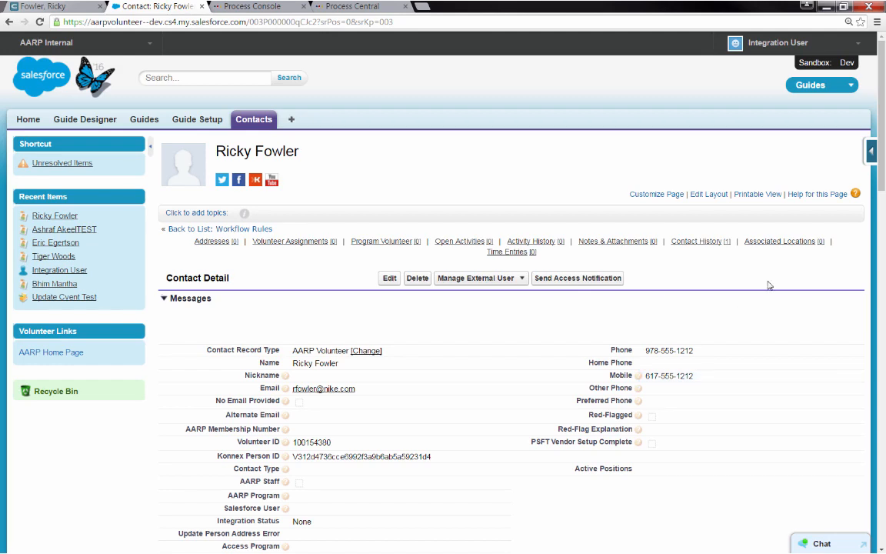
pyautogui.click(372, 8)
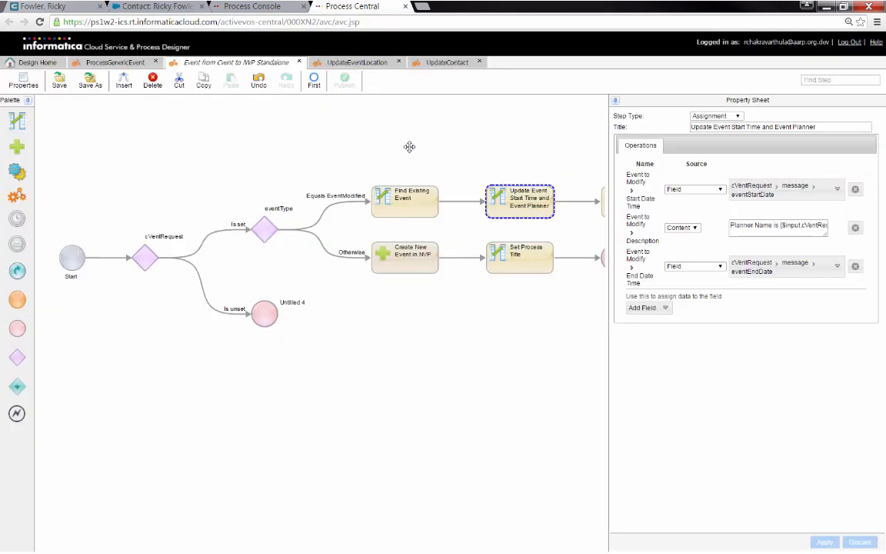
# Pan across the Event from Cvent to NVP Standalone diagram to review its steps
pyautogui.moveTo(329, 151); pyautogui.dragTo(395, 150)
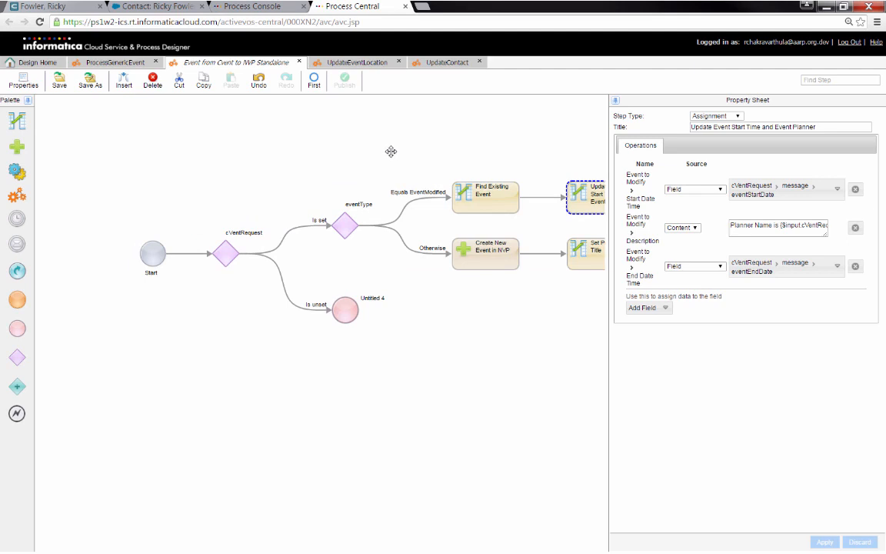
pyautogui.moveTo(387, 149); pyautogui.dragTo(363, 154)
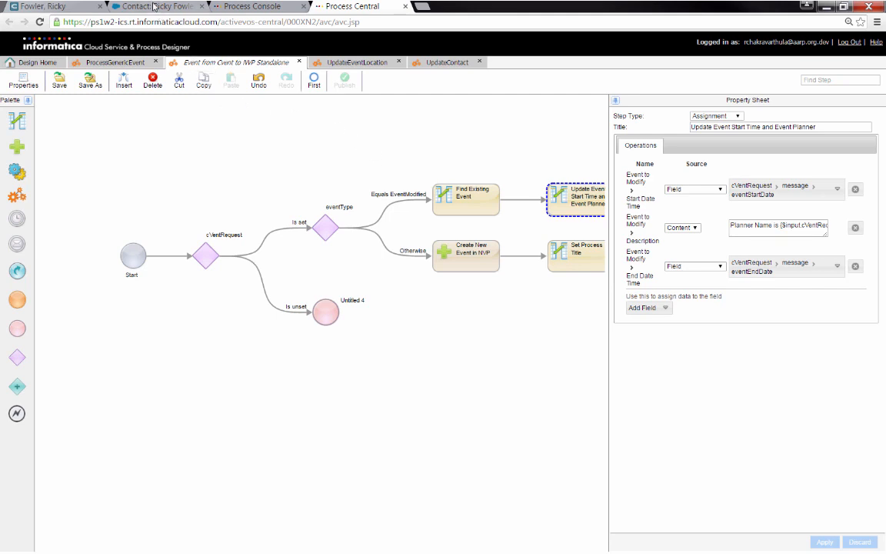
pyautogui.click(154, 6)
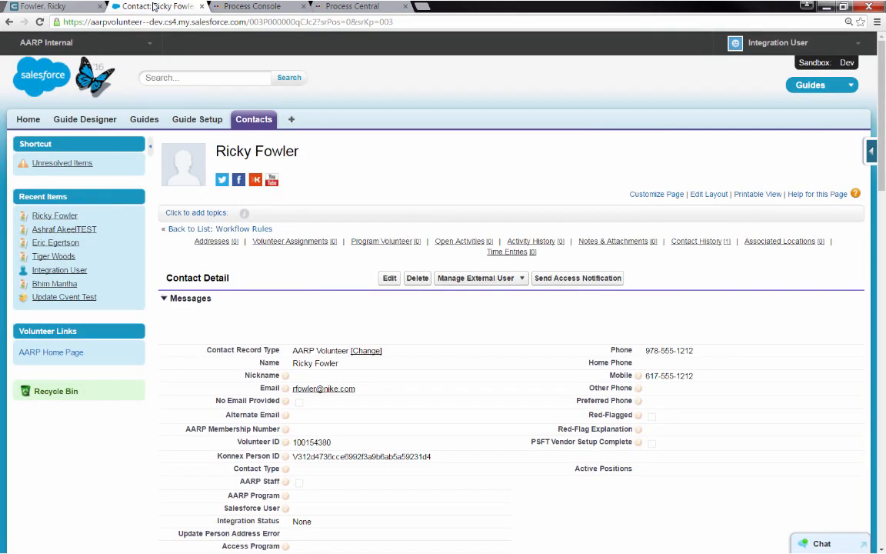